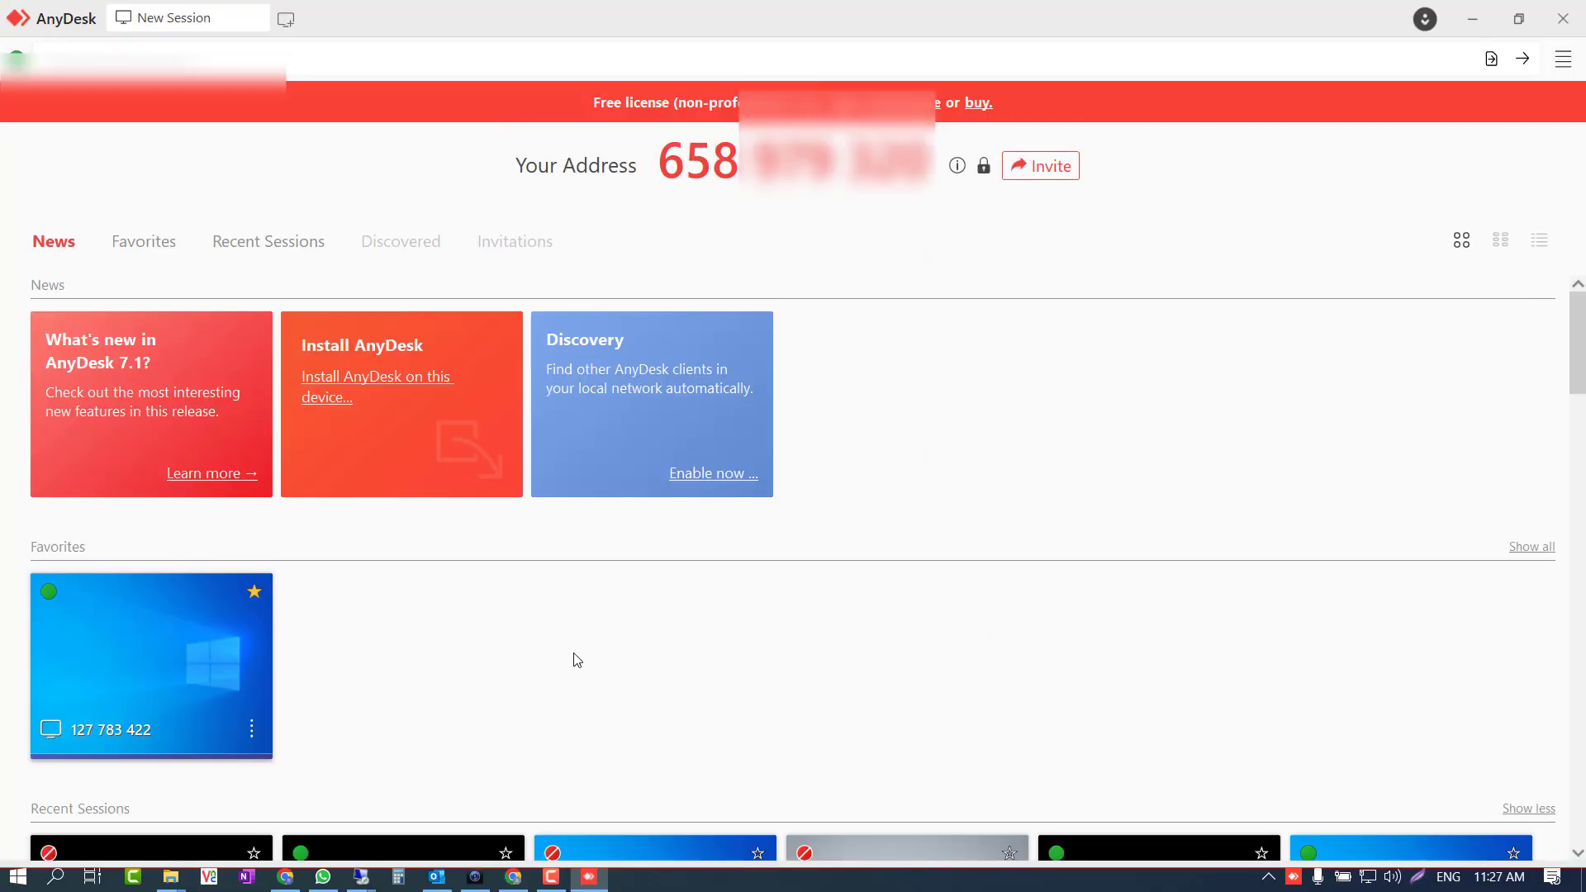
- Start a remote session with the favorite device to view the license notice, and close AnyDesk
{"action": "left_click", "coordinate": [176, 684]}
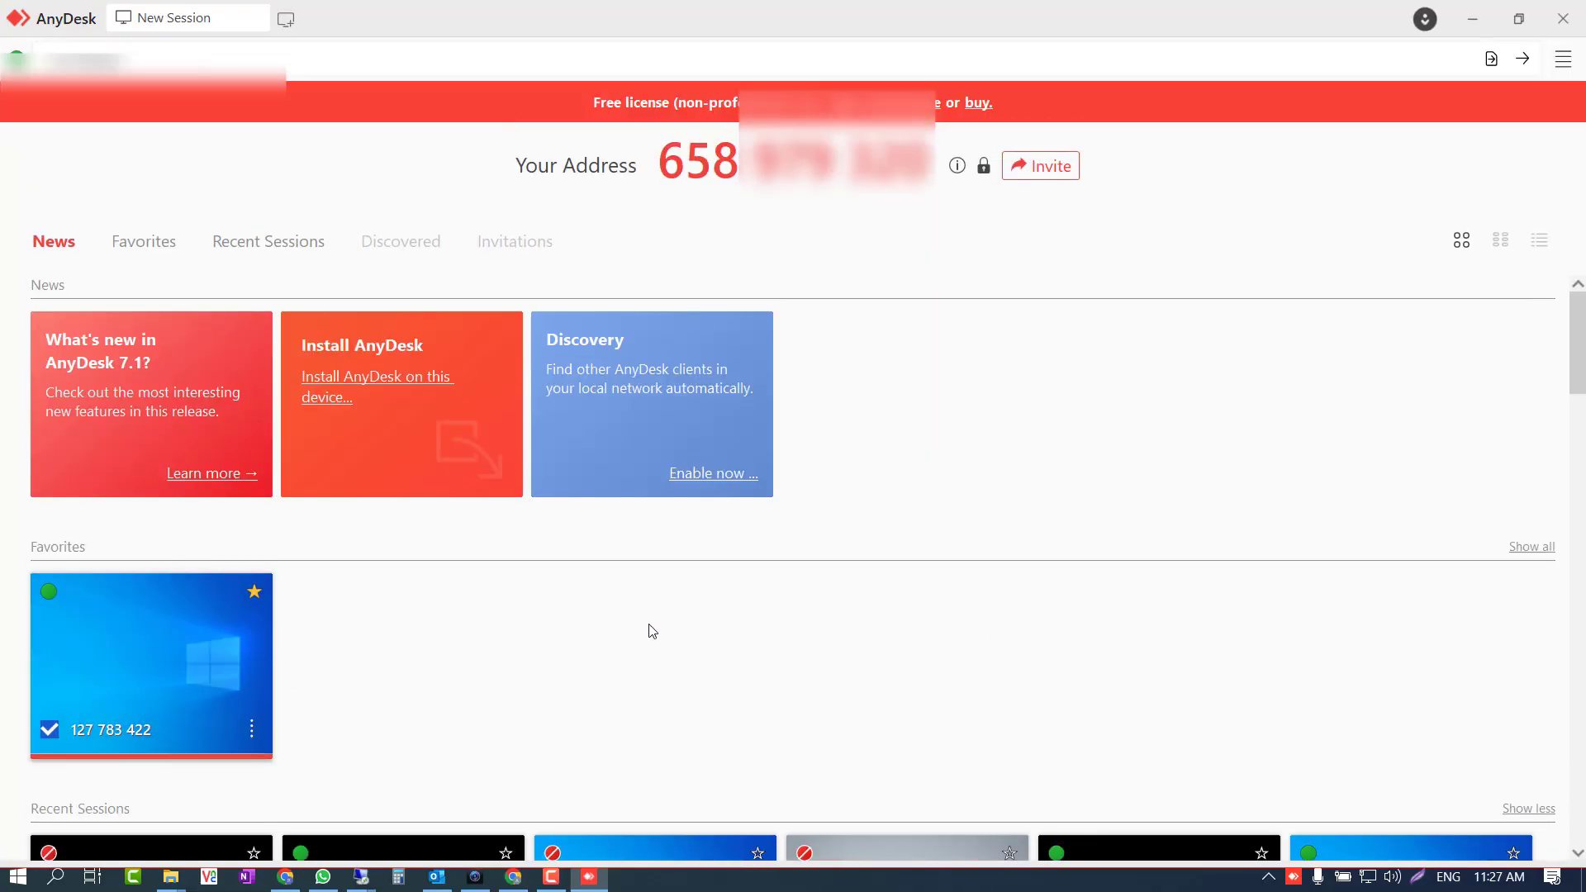
{"action": "double_click", "coordinate": [195, 652]}
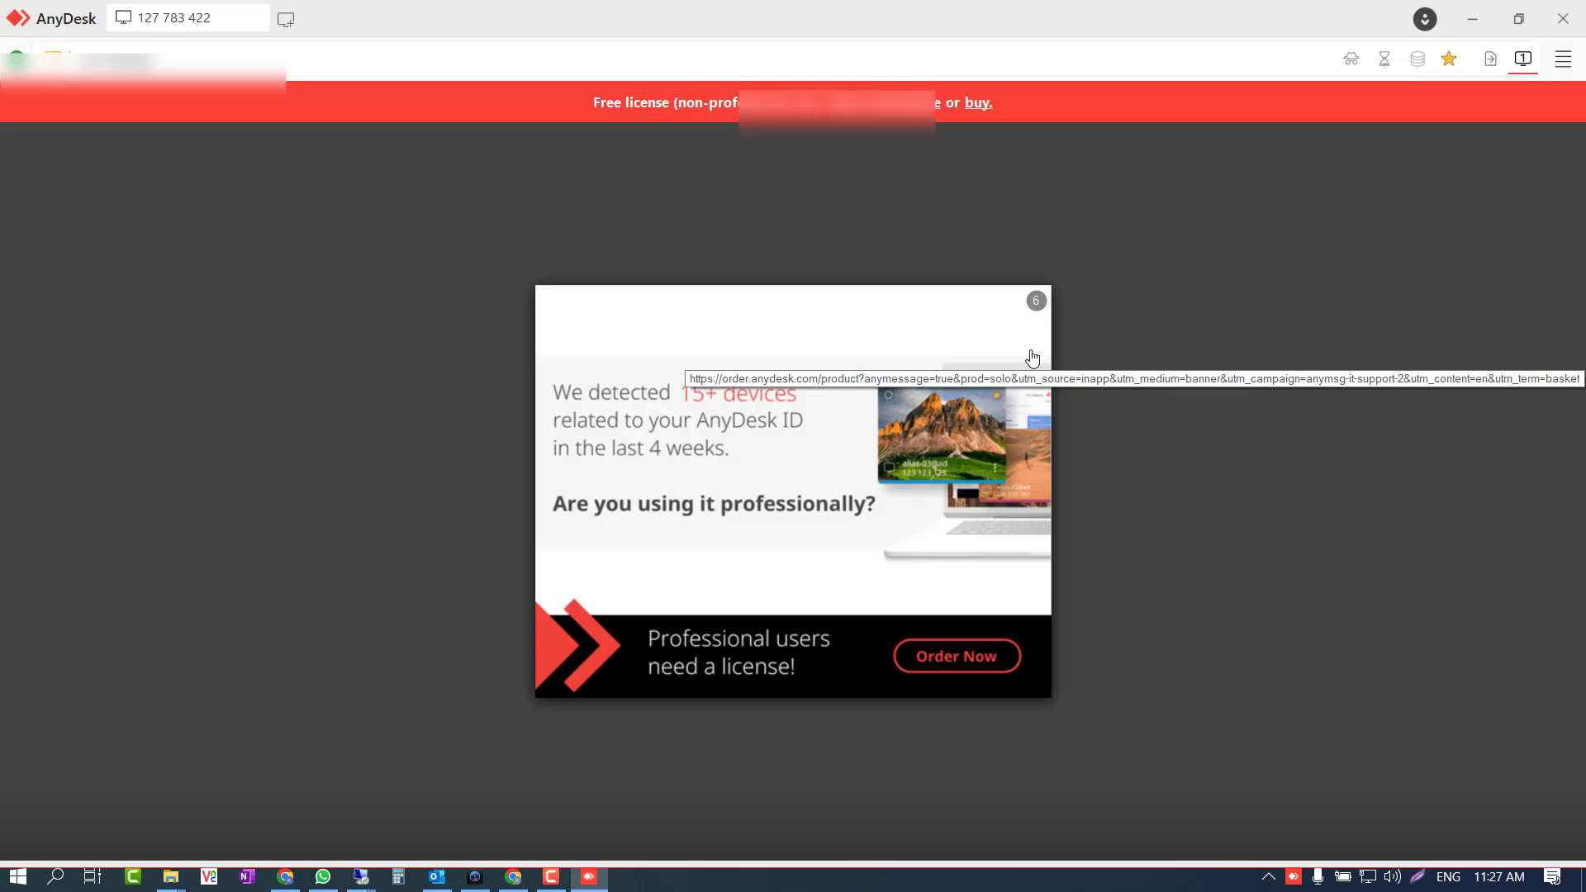
{"action": "left_click", "coordinate": [1563, 18]}
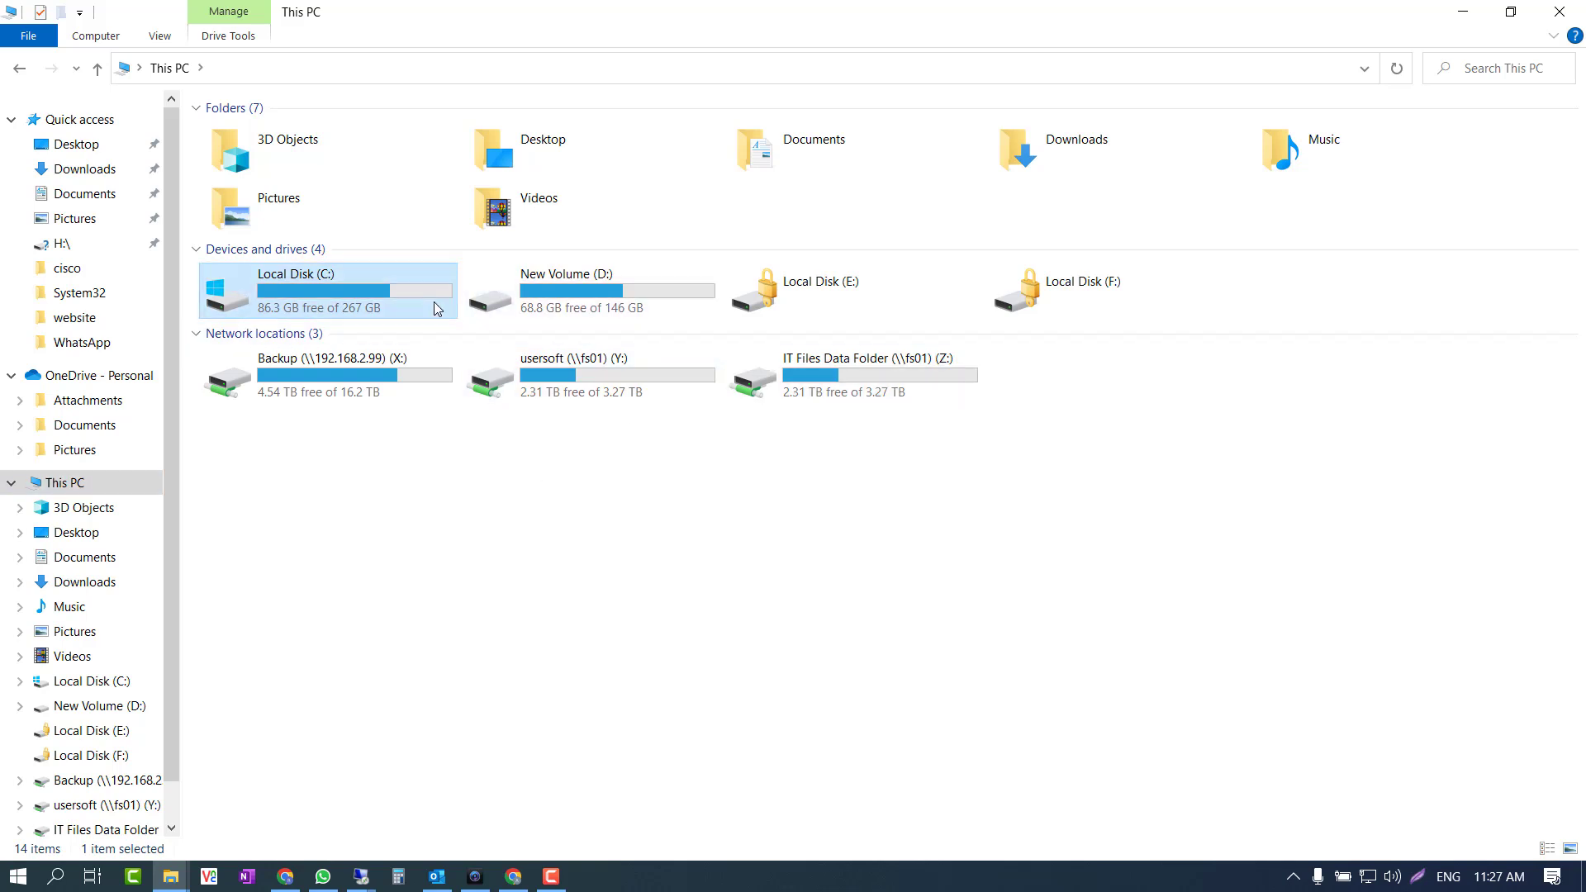
- Open Local Disk (C:) and search it for "anydesk"
{"action": "double_click", "coordinate": [436, 307]}
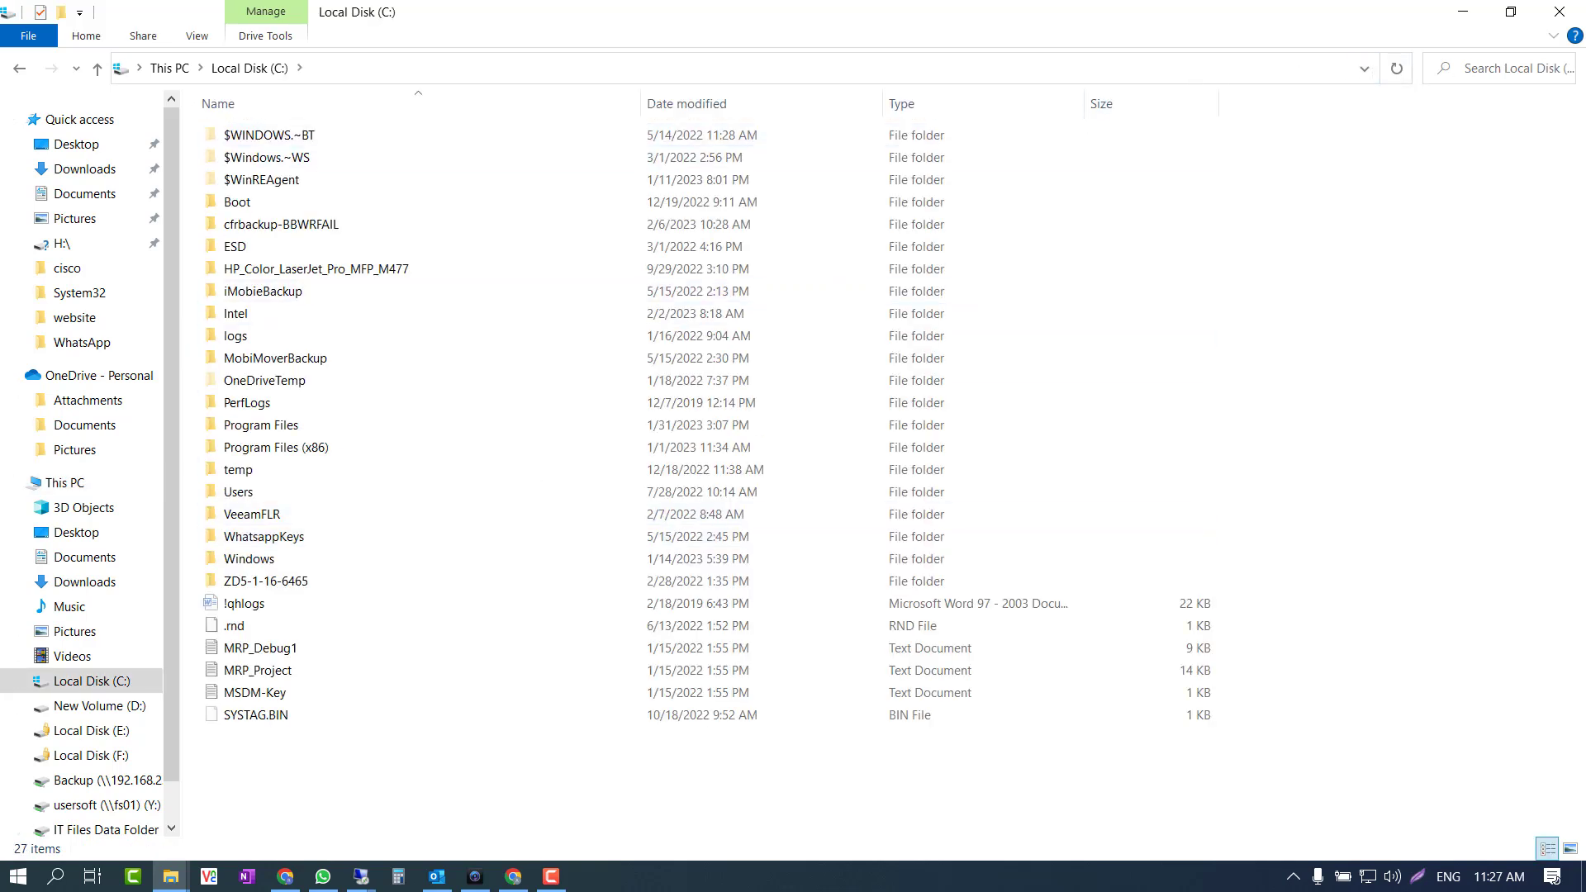
{"action": "left_click", "coordinate": [1520, 66]}
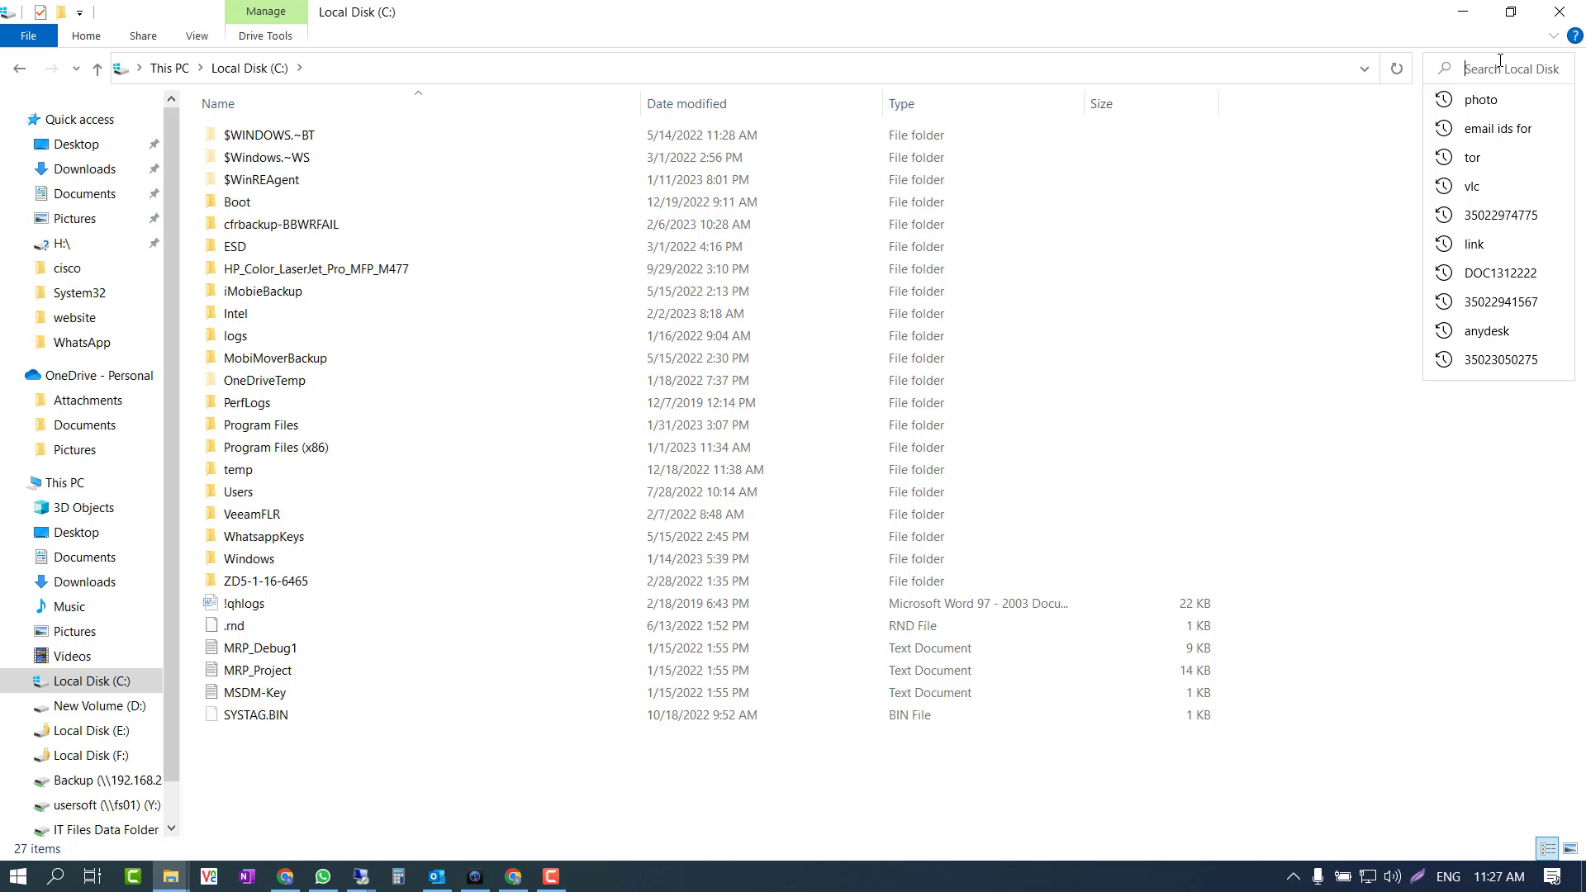
{"action": "type", "text": "any"}
{"action": "type", "text": "desk"}
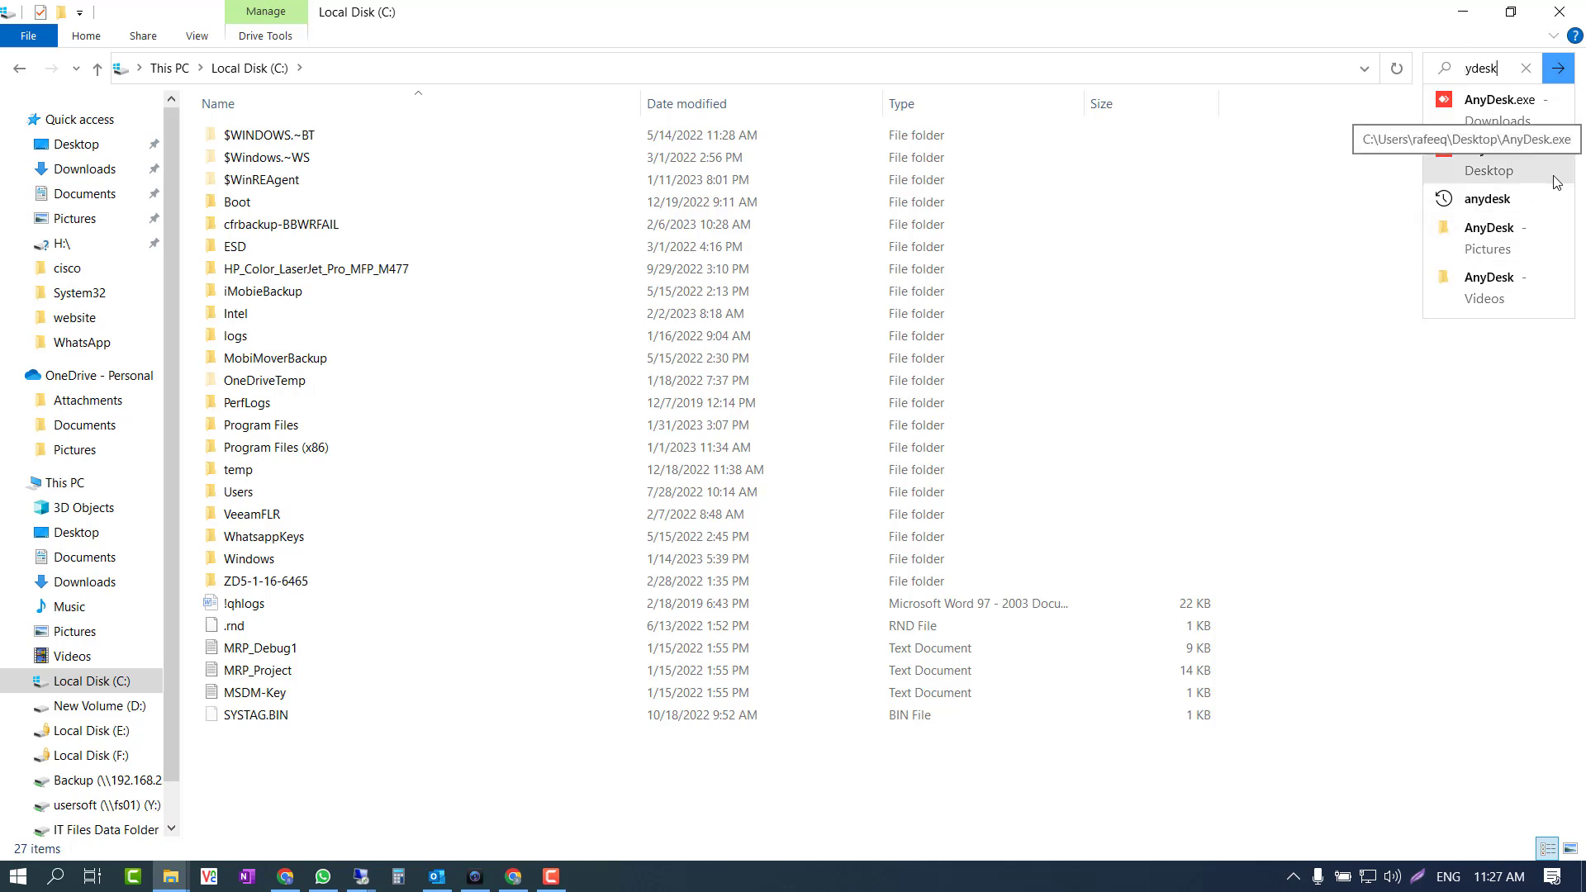
{"action": "key", "text": "Return"}
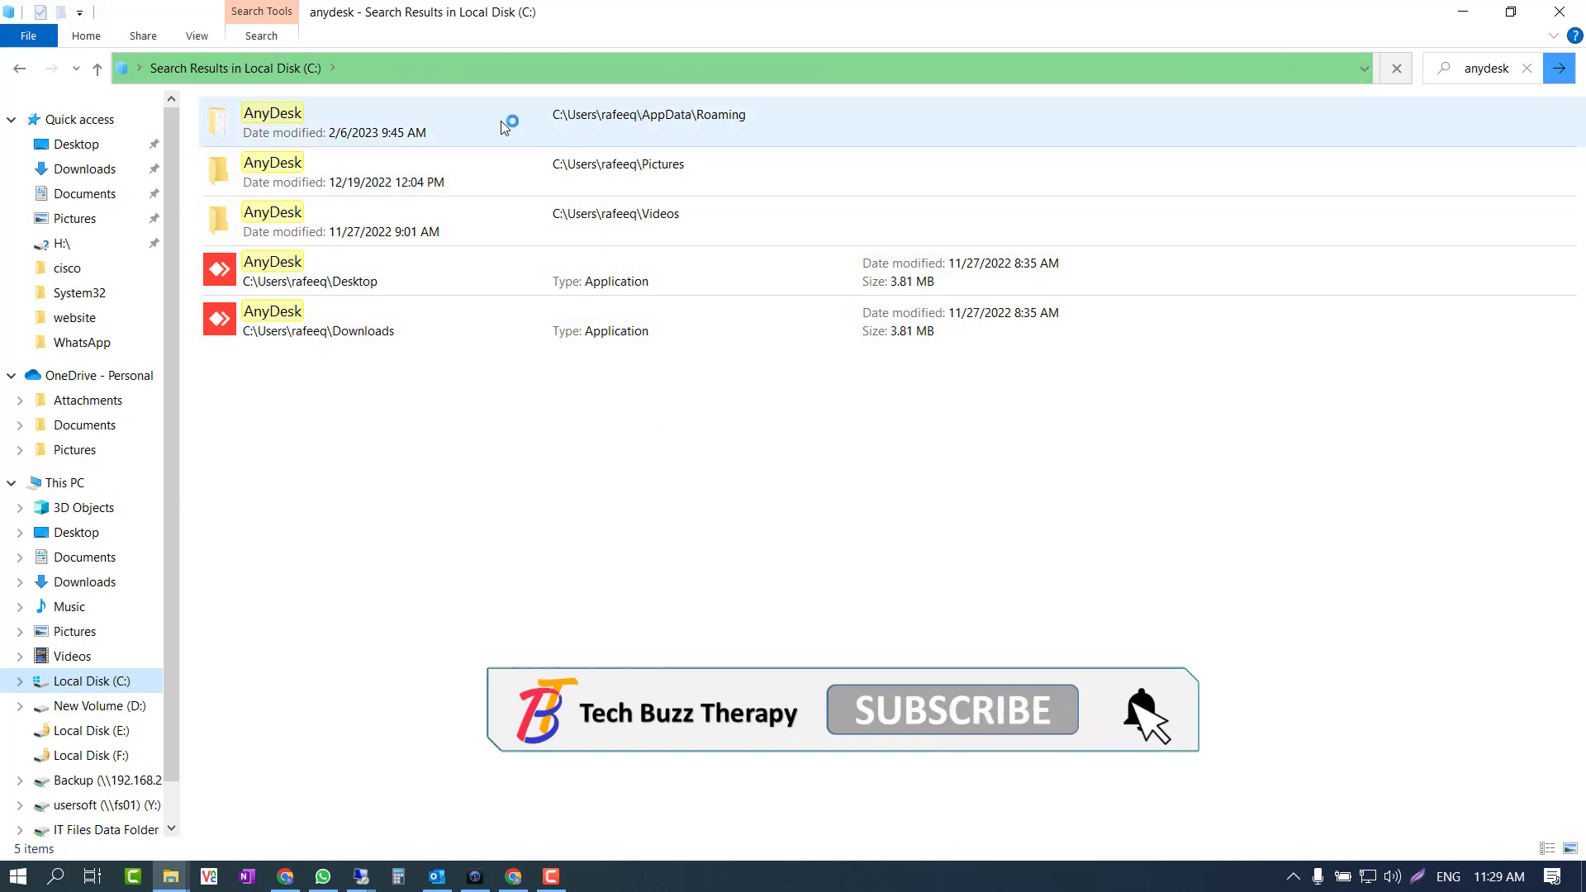
- Open the folder location of the AnyDesk search result stored under AppData\Roaming
{"action": "right_click", "coordinate": [536, 123]}
{"action": "right_click", "coordinate": [366, 124]}
{"action": "left_click", "coordinate": [231, 120]}
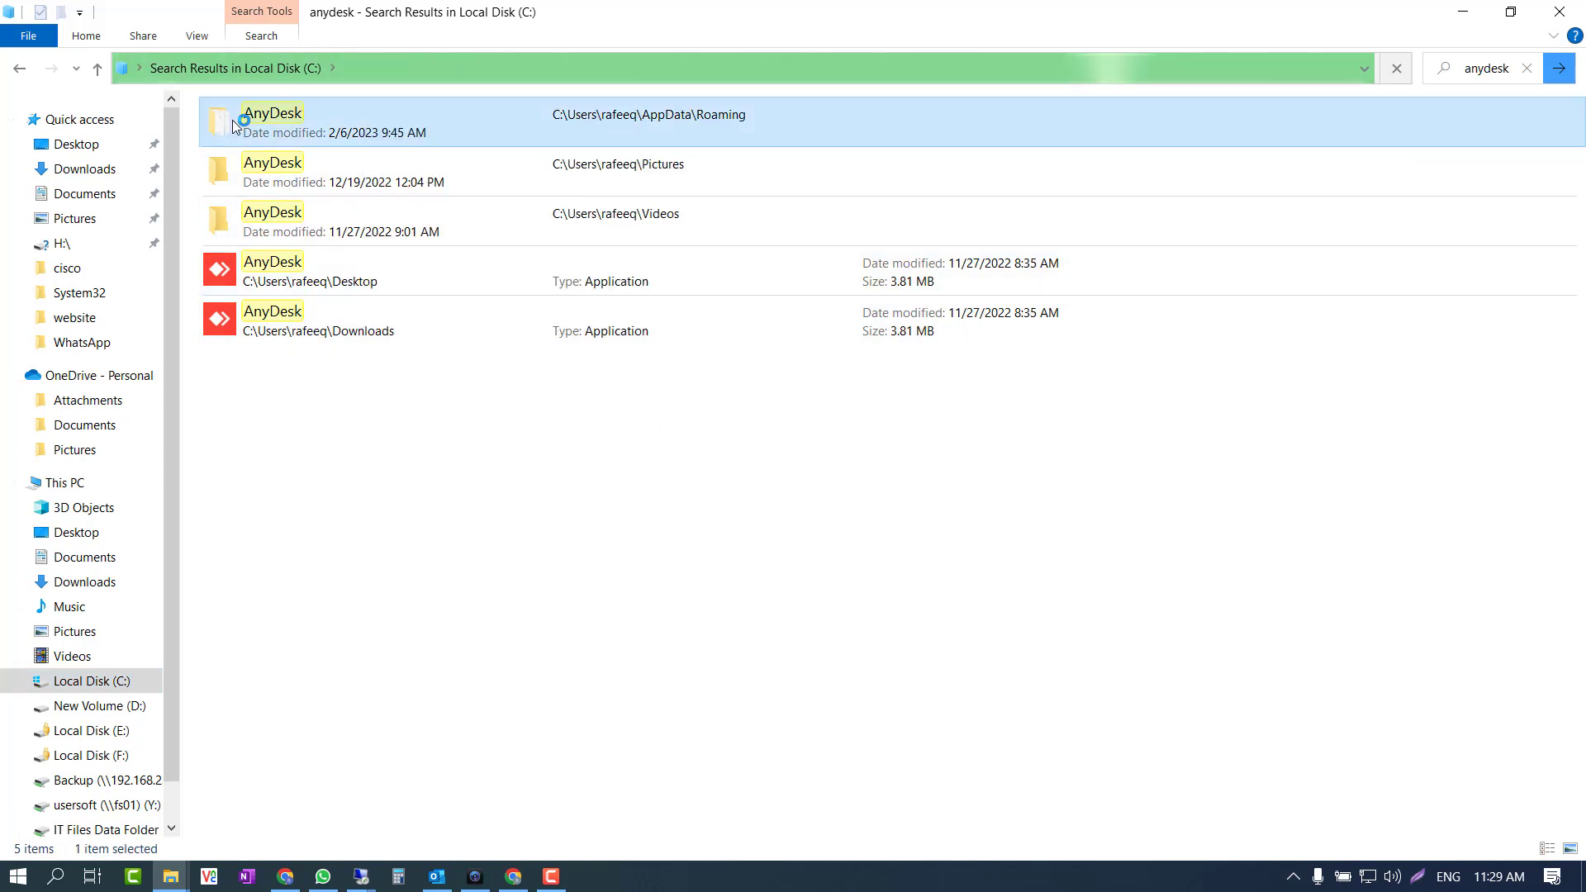
{"action": "right_click", "coordinate": [233, 121]}
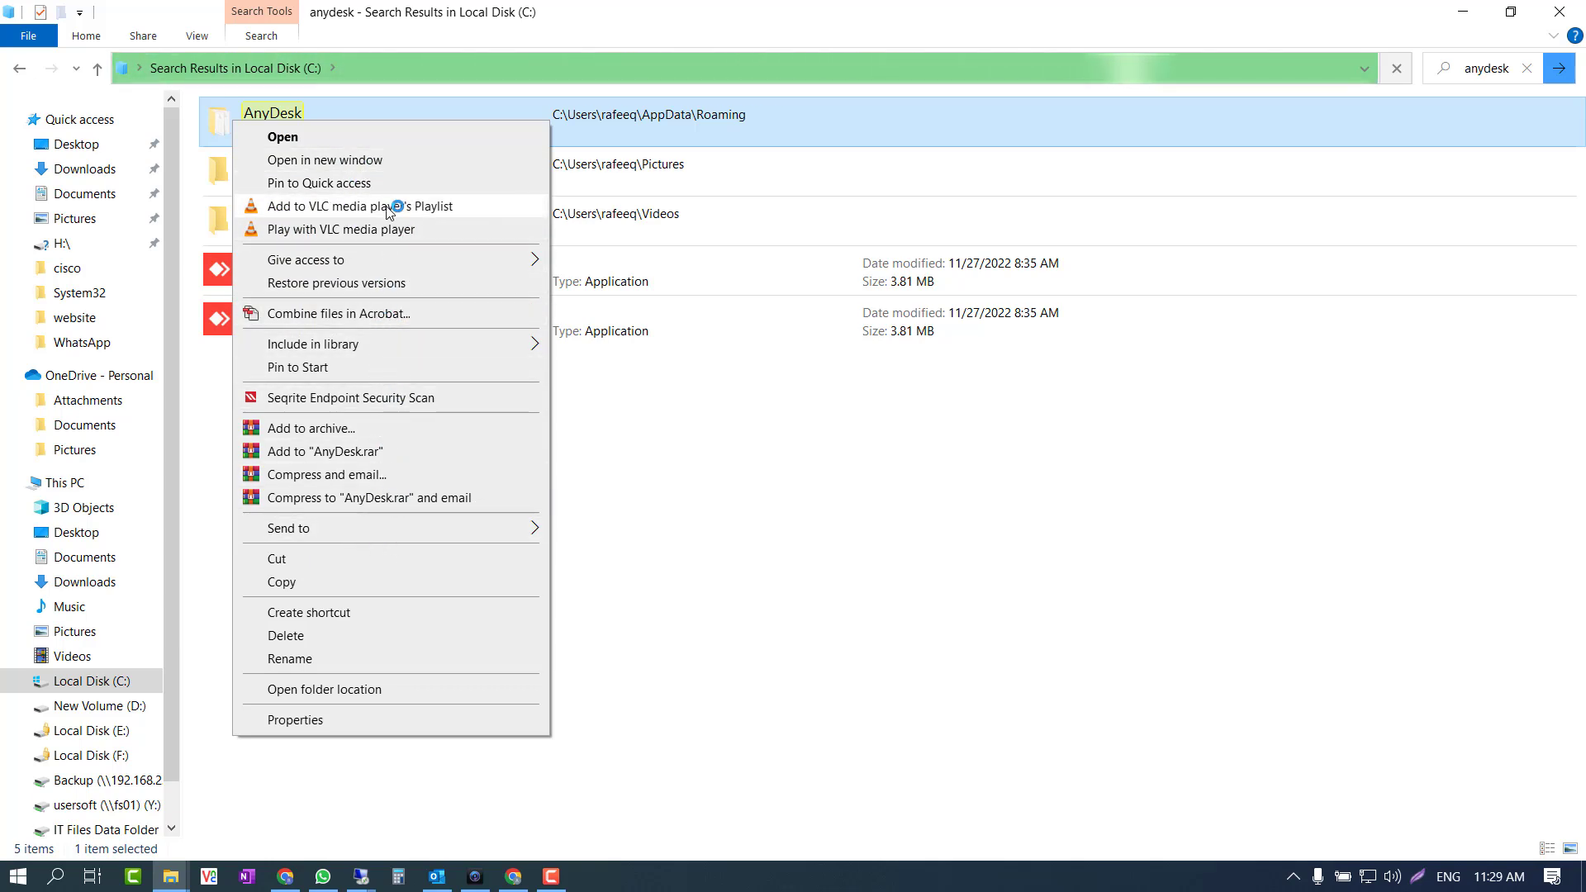
{"action": "left_click", "coordinate": [363, 690]}
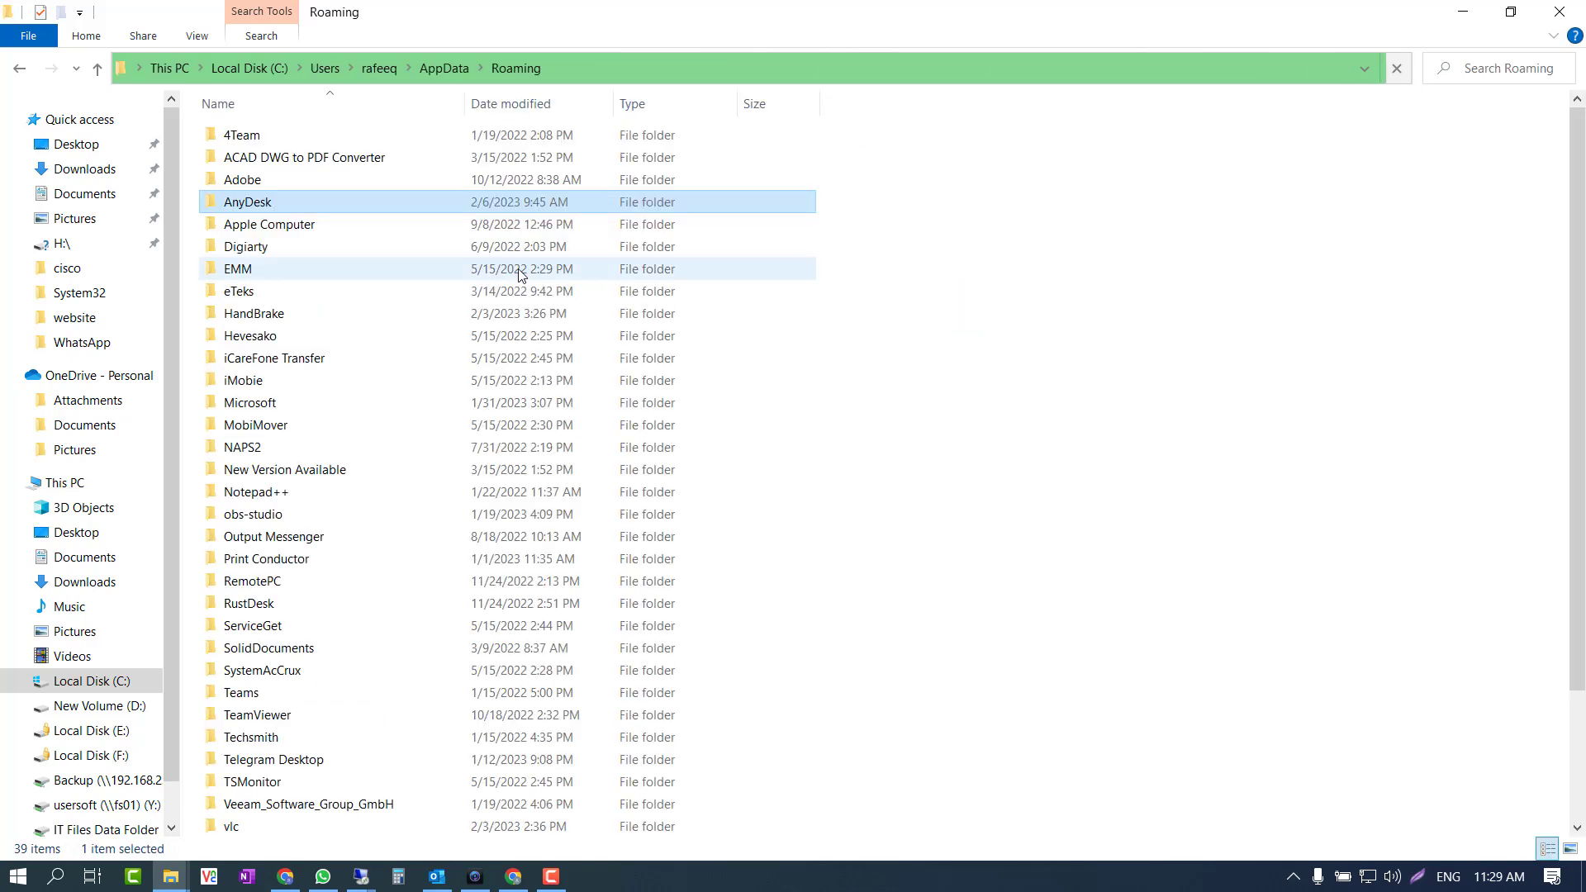
- Delete the AnyDesk folder from AppData\Roaming
{"action": "right_click", "coordinate": [271, 204]}
{"action": "left_click", "coordinate": [560, 201]}
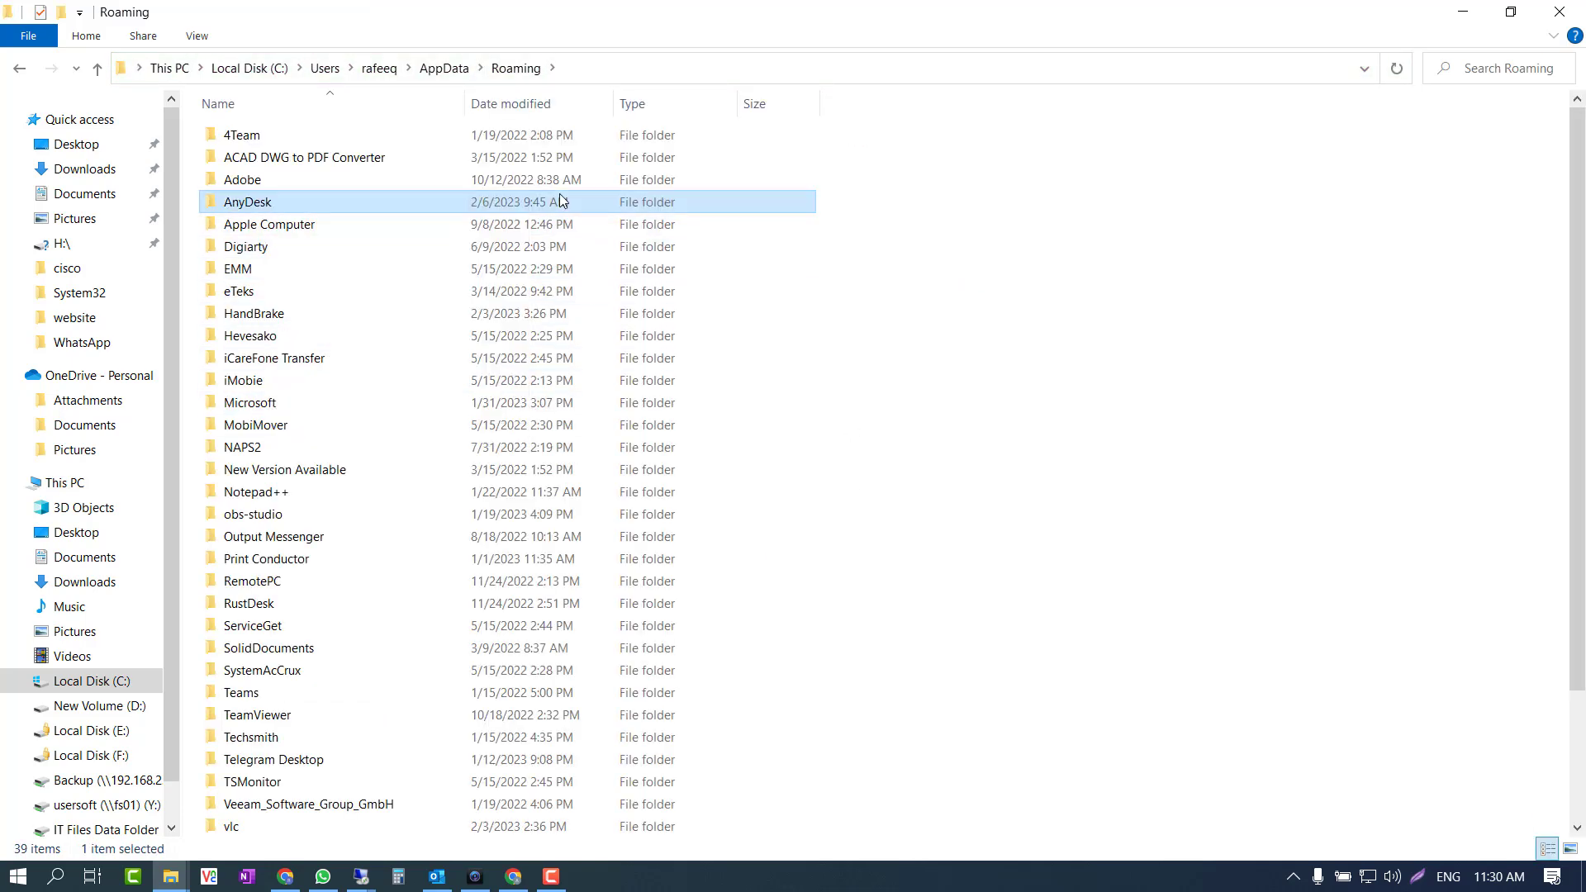
{"action": "right_click", "coordinate": [344, 209]}
{"action": "left_click", "coordinate": [407, 718]}
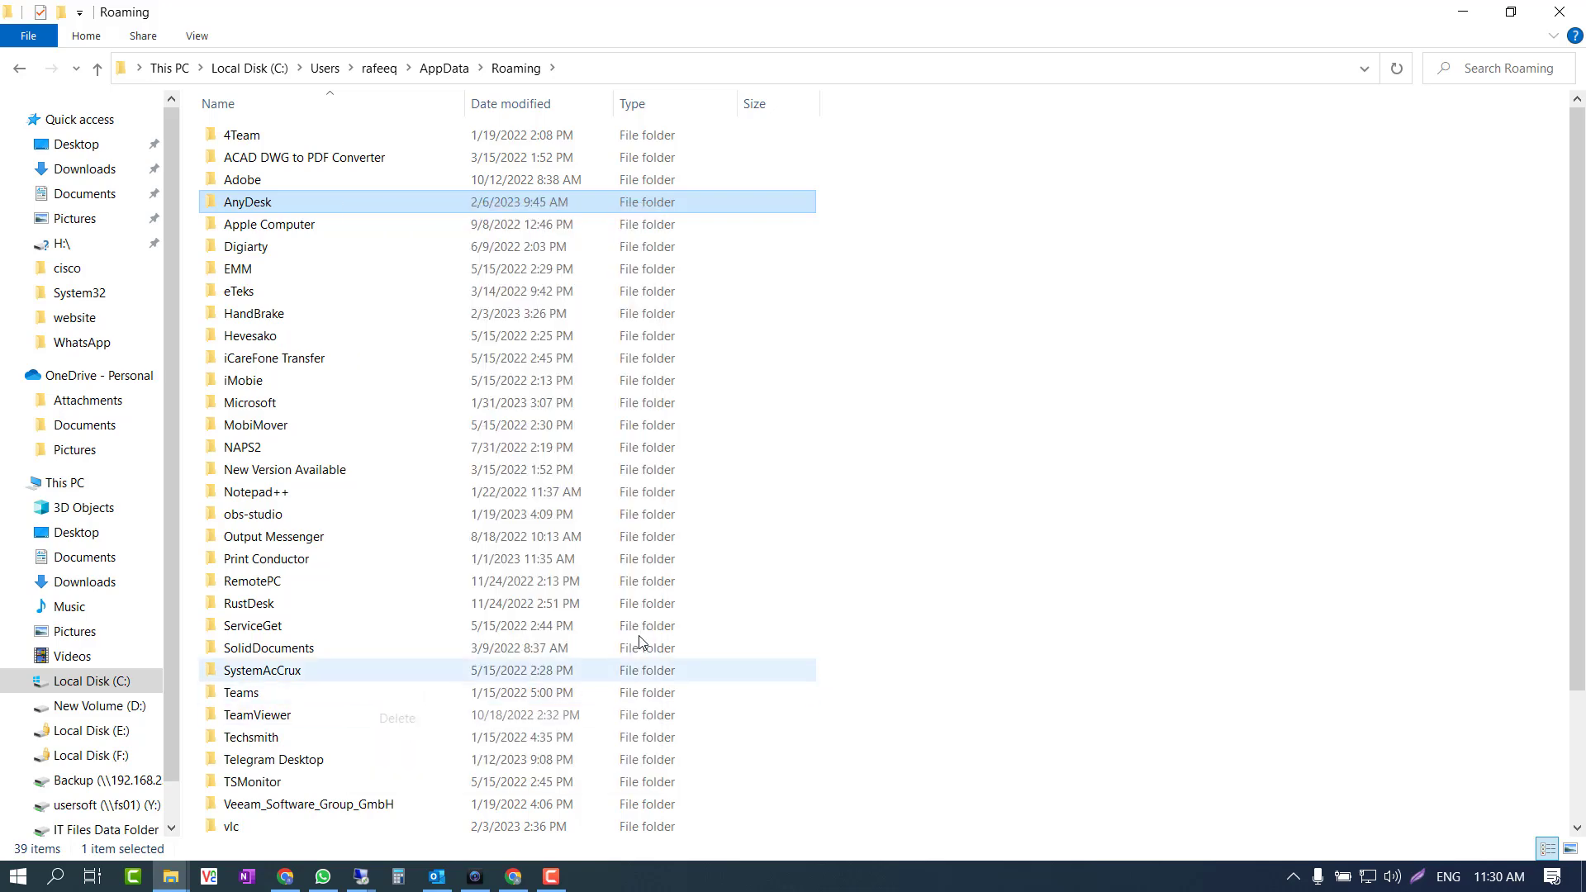
{"action": "left_click", "coordinate": [1293, 876]}
{"action": "left_click", "coordinate": [1574, 161]}
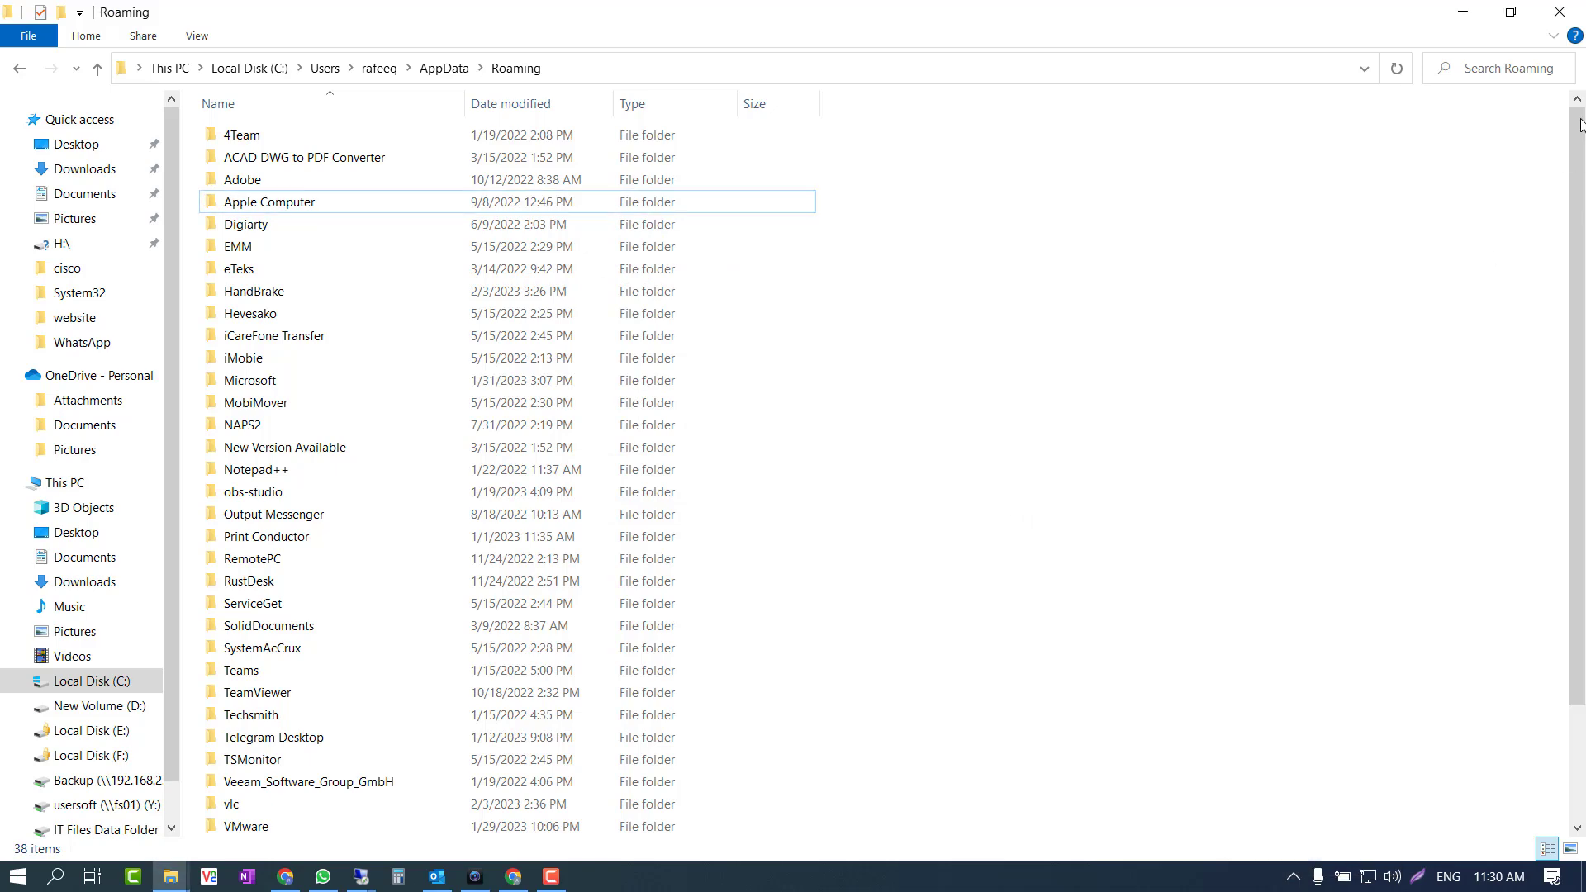
- Go to the System32 folder inside the Windows folder on Local Disk (C:)
{"action": "left_click", "coordinate": [119, 682]}
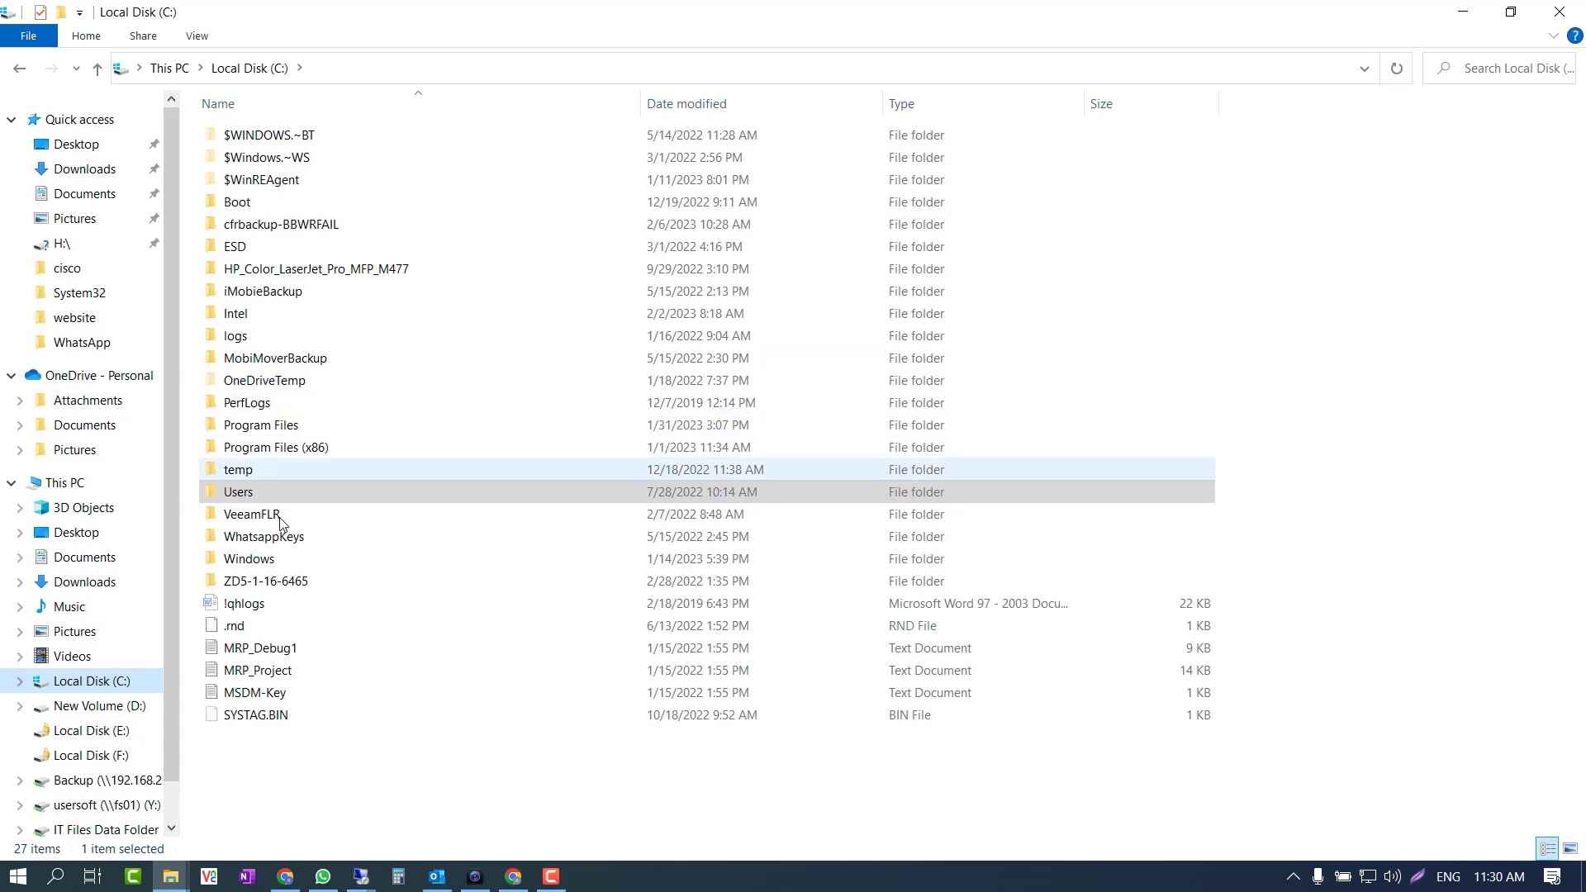
{"action": "double_click", "coordinate": [263, 560]}
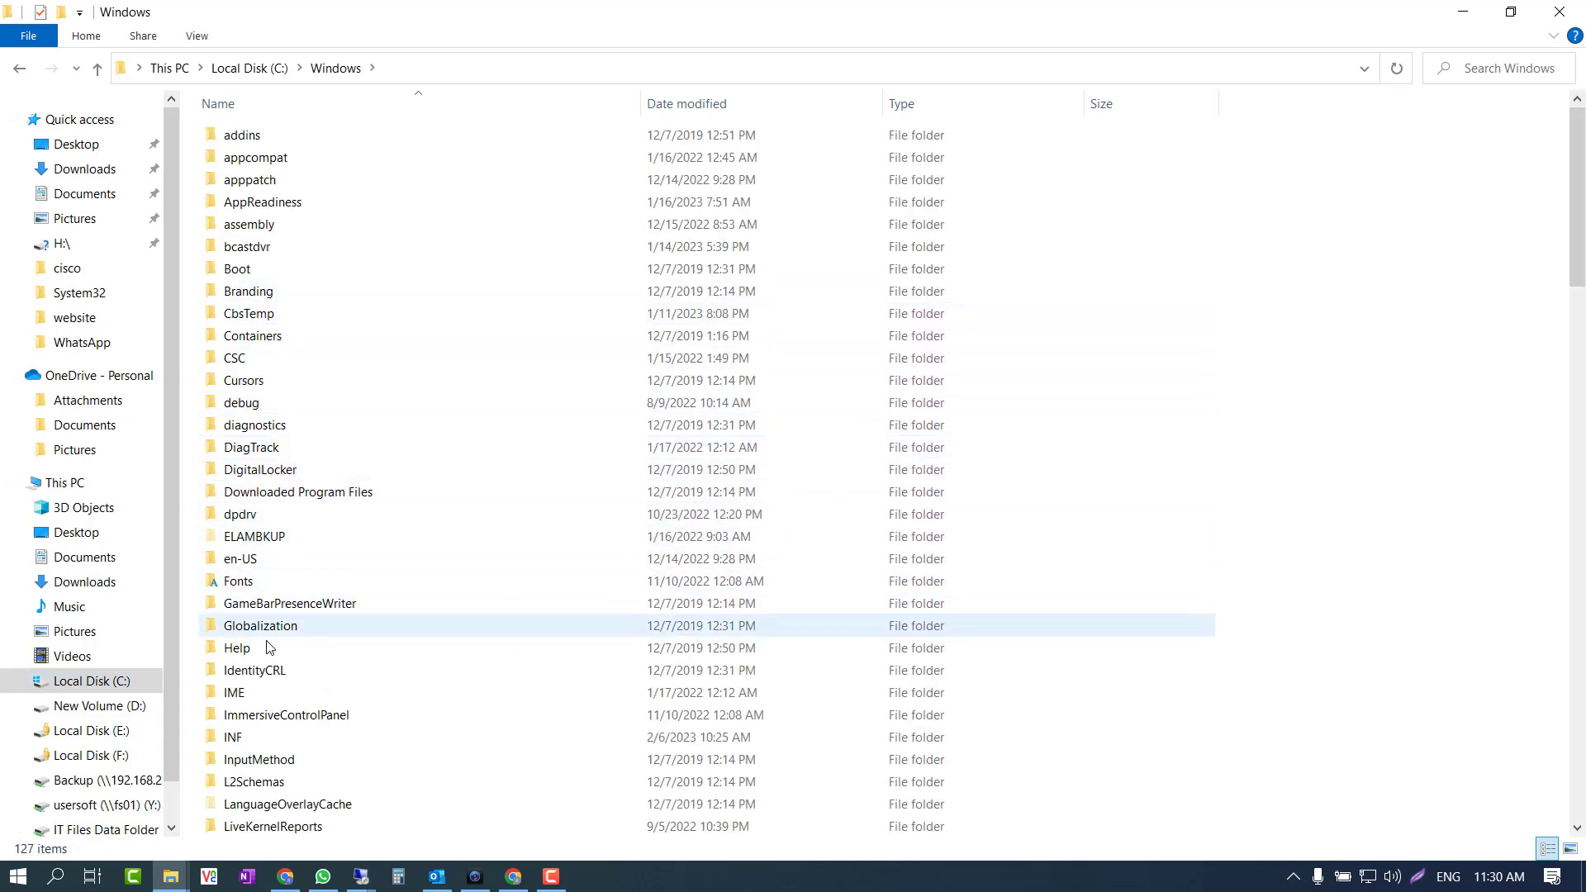
{"action": "scroll", "coordinate": [314, 644], "scroll_direction": "down", "scroll_amount": 2}
{"action": "scroll", "coordinate": [297, 743], "scroll_direction": "up", "scroll_amount": 2}
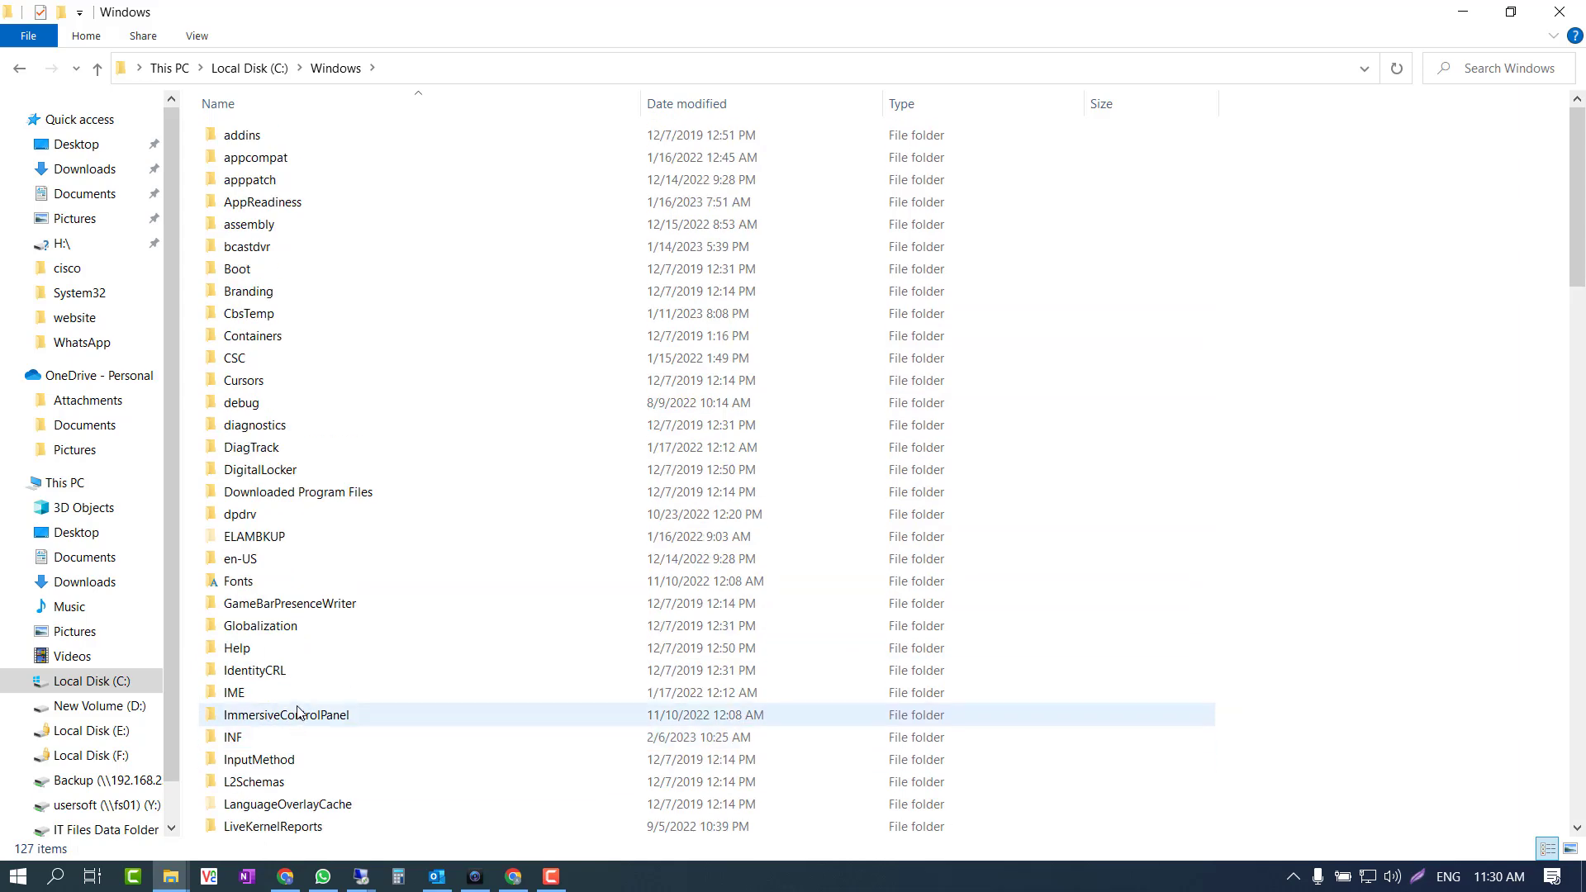
{"action": "left_click", "coordinate": [271, 588]}
{"action": "scroll", "coordinate": [271, 588], "scroll_direction": "down", "scroll_amount": 15}
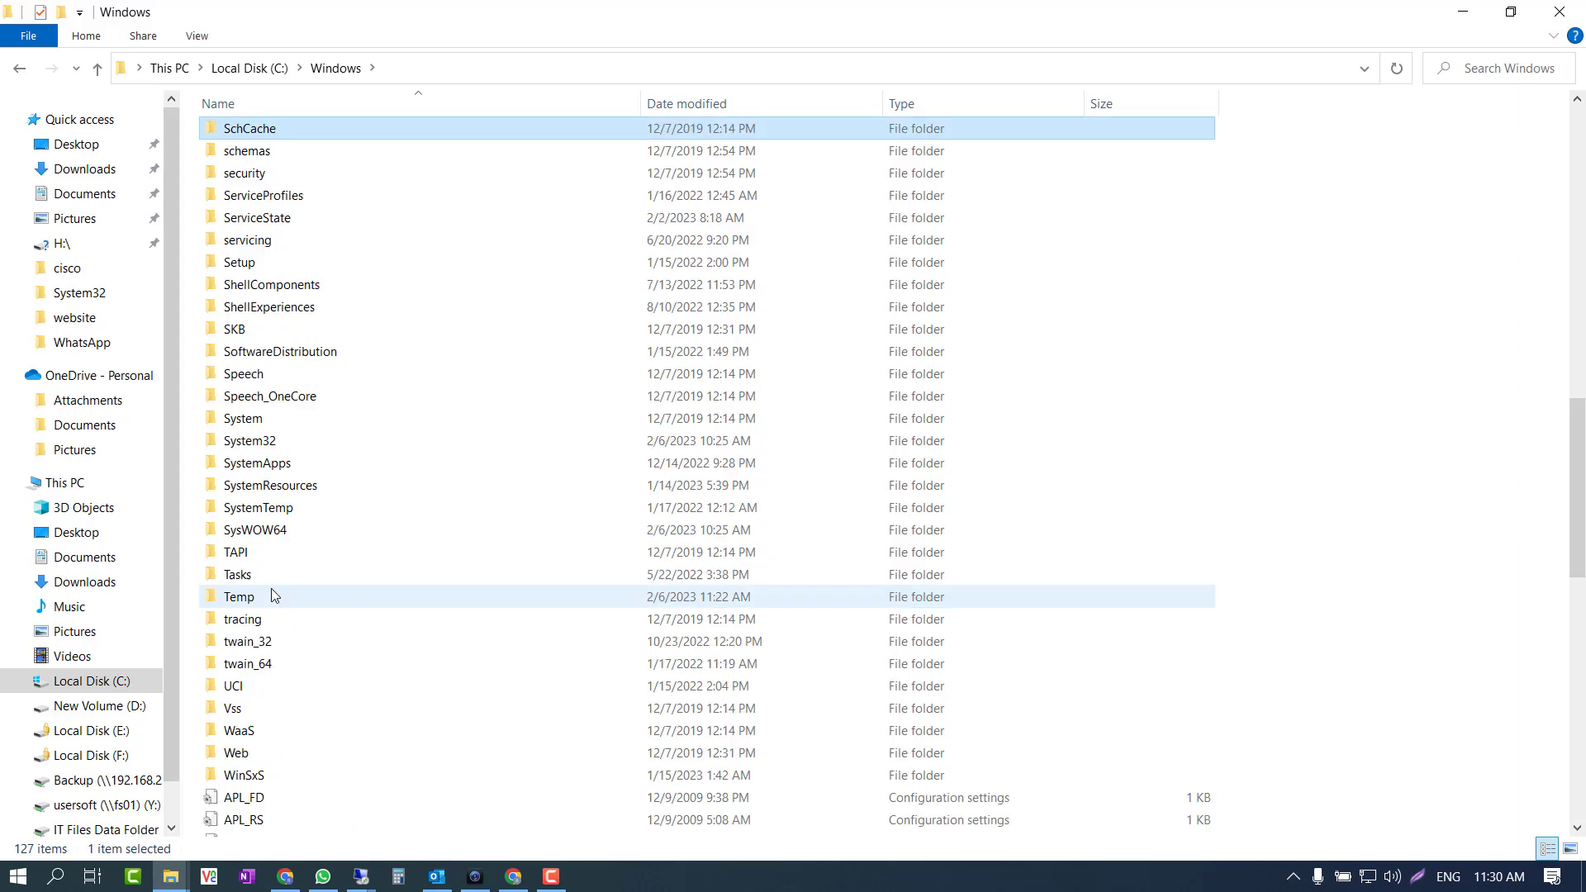
{"action": "left_click", "coordinate": [272, 446]}
{"action": "double_click", "coordinate": [272, 446]}
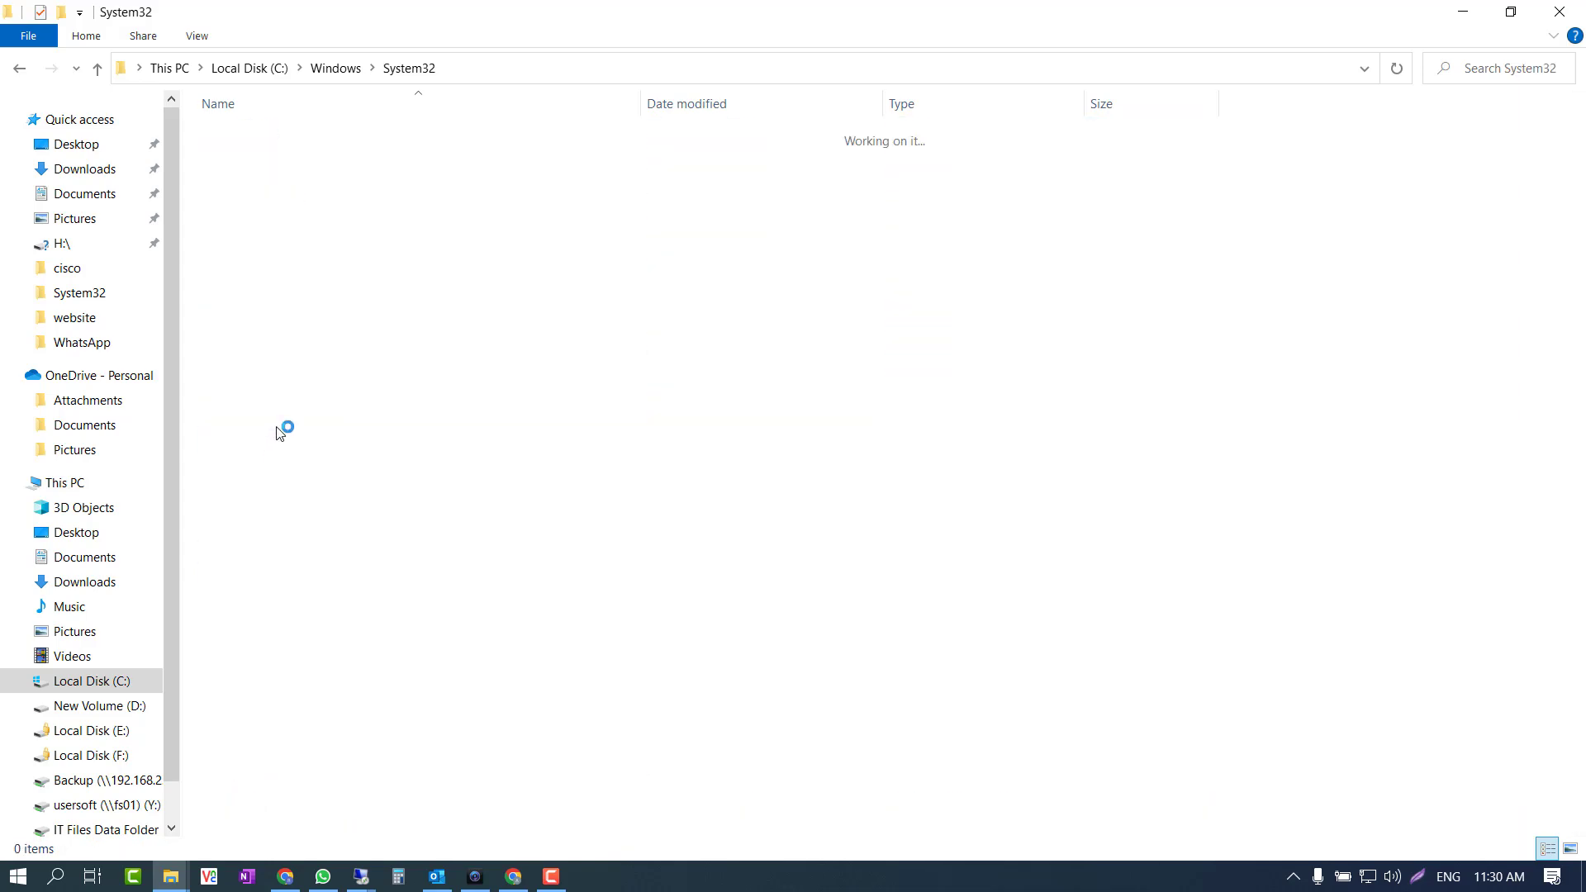
- Find the DriverStore folder in System32 and open its FileRepository subfolder
{"action": "left_click", "coordinate": [260, 386]}
{"action": "key", "text": "d"}
{"action": "key", "text": "d"}
{"action": "key", "text": "d"}
{"action": "key", "text": "d"}
{"action": "key", "text": "d"}
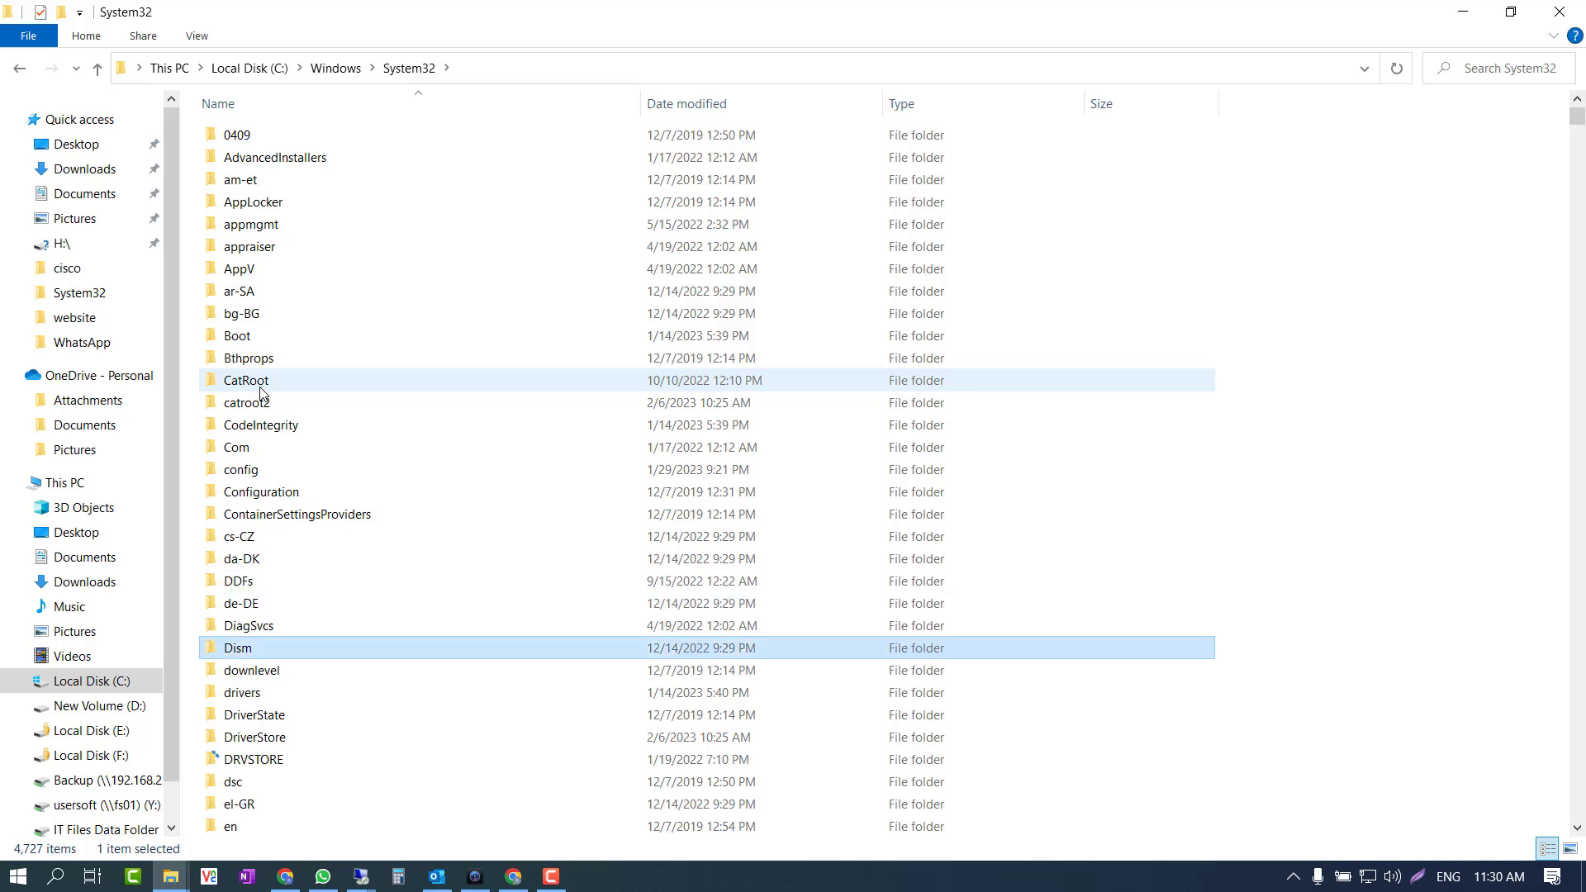
{"action": "key", "text": "d"}
{"action": "key", "text": "d"}
{"action": "key", "text": "d"}
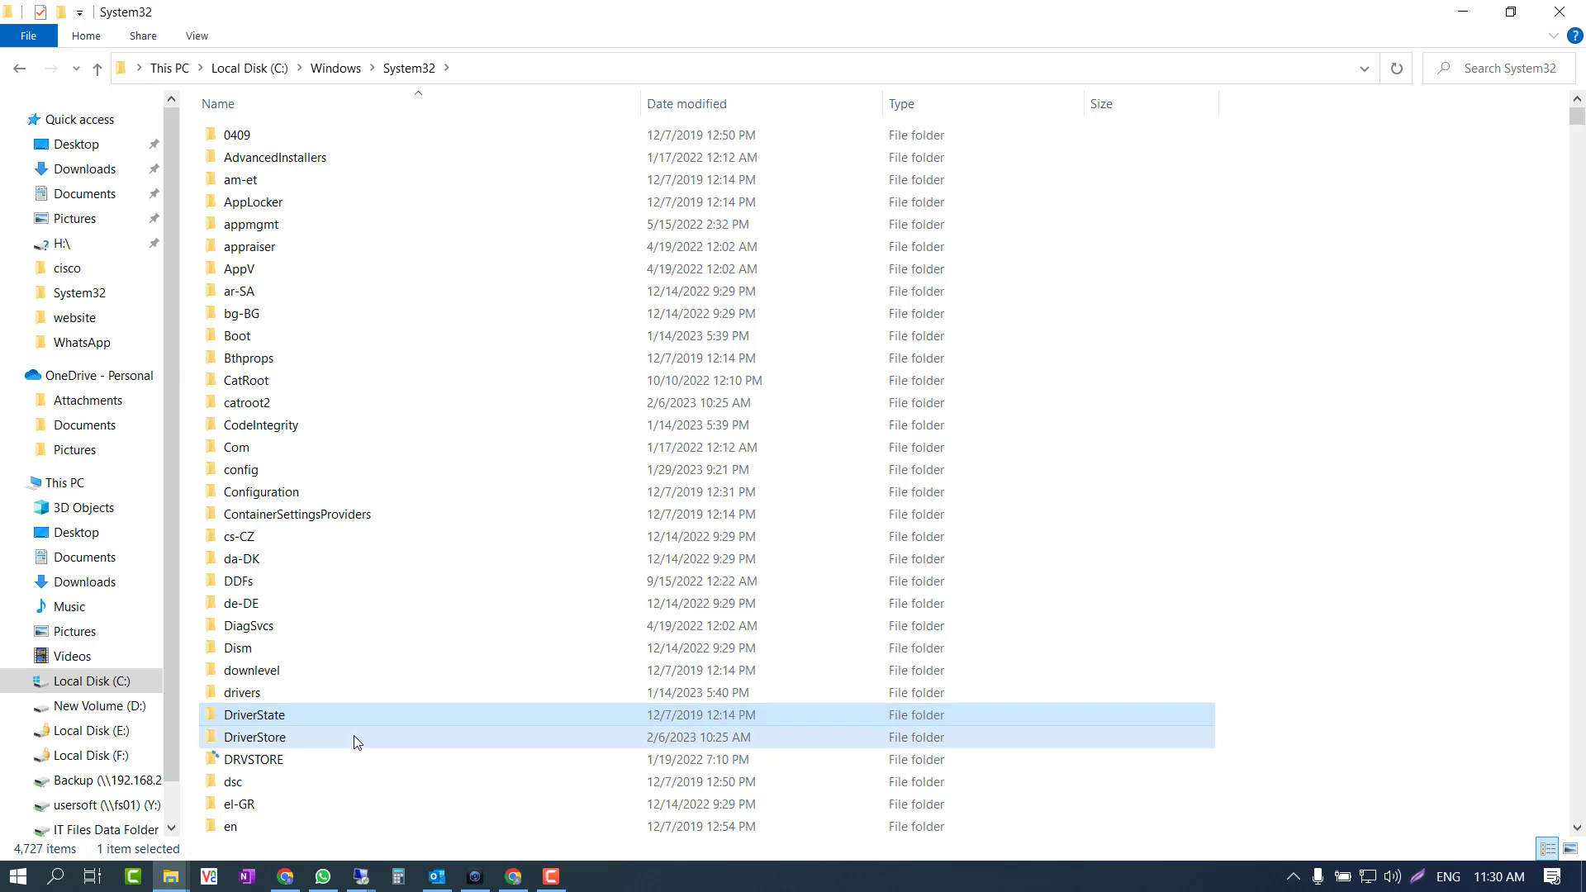
{"action": "double_click", "coordinate": [358, 737]}
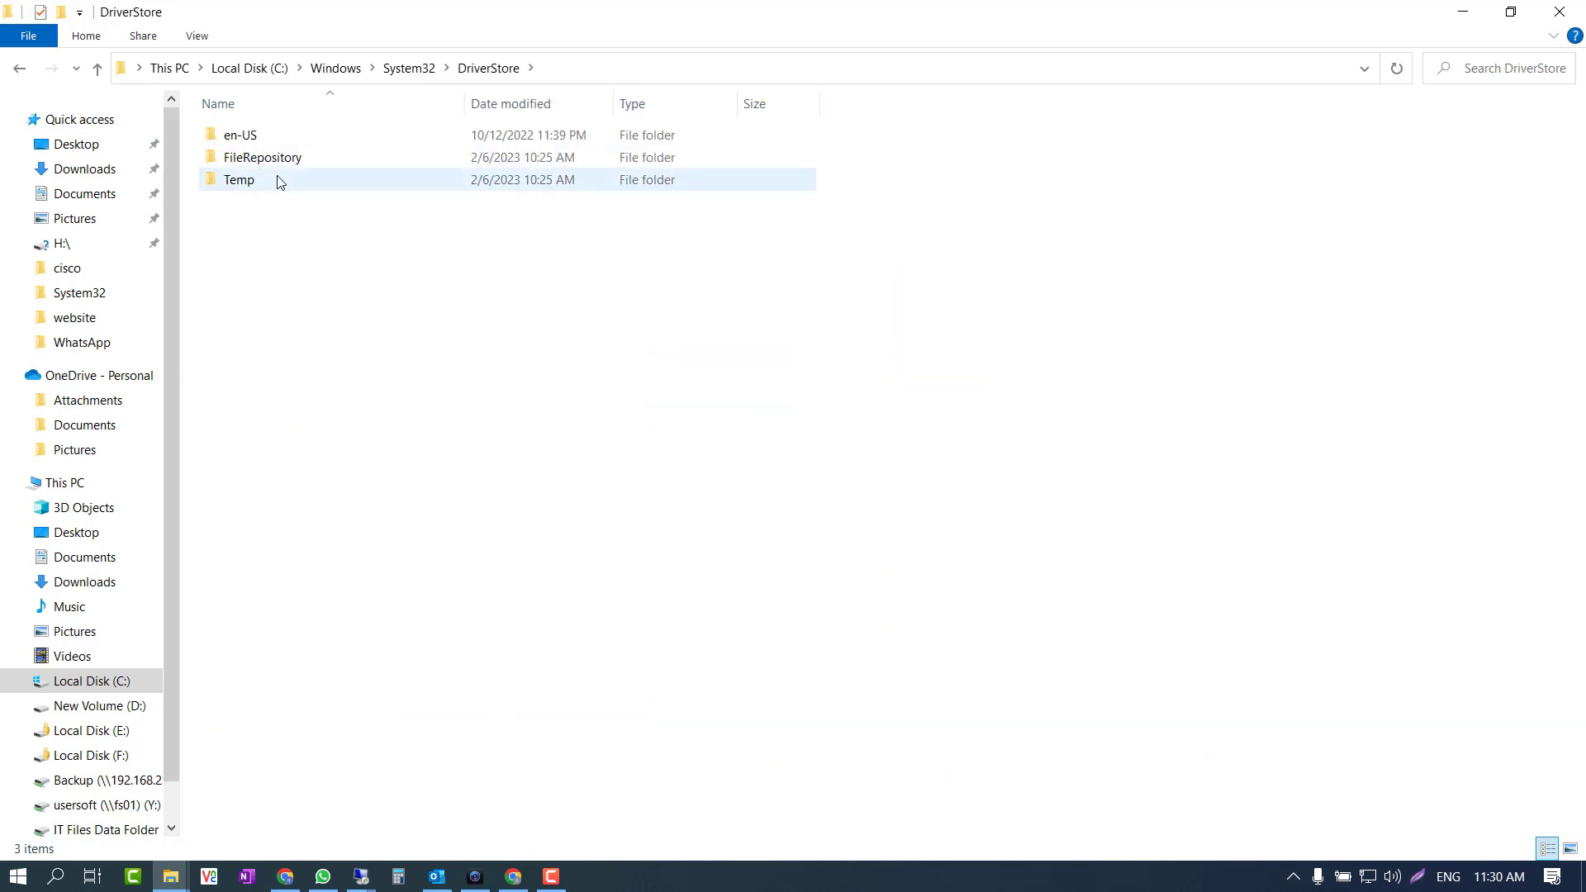
{"action": "double_click", "coordinate": [307, 158]}
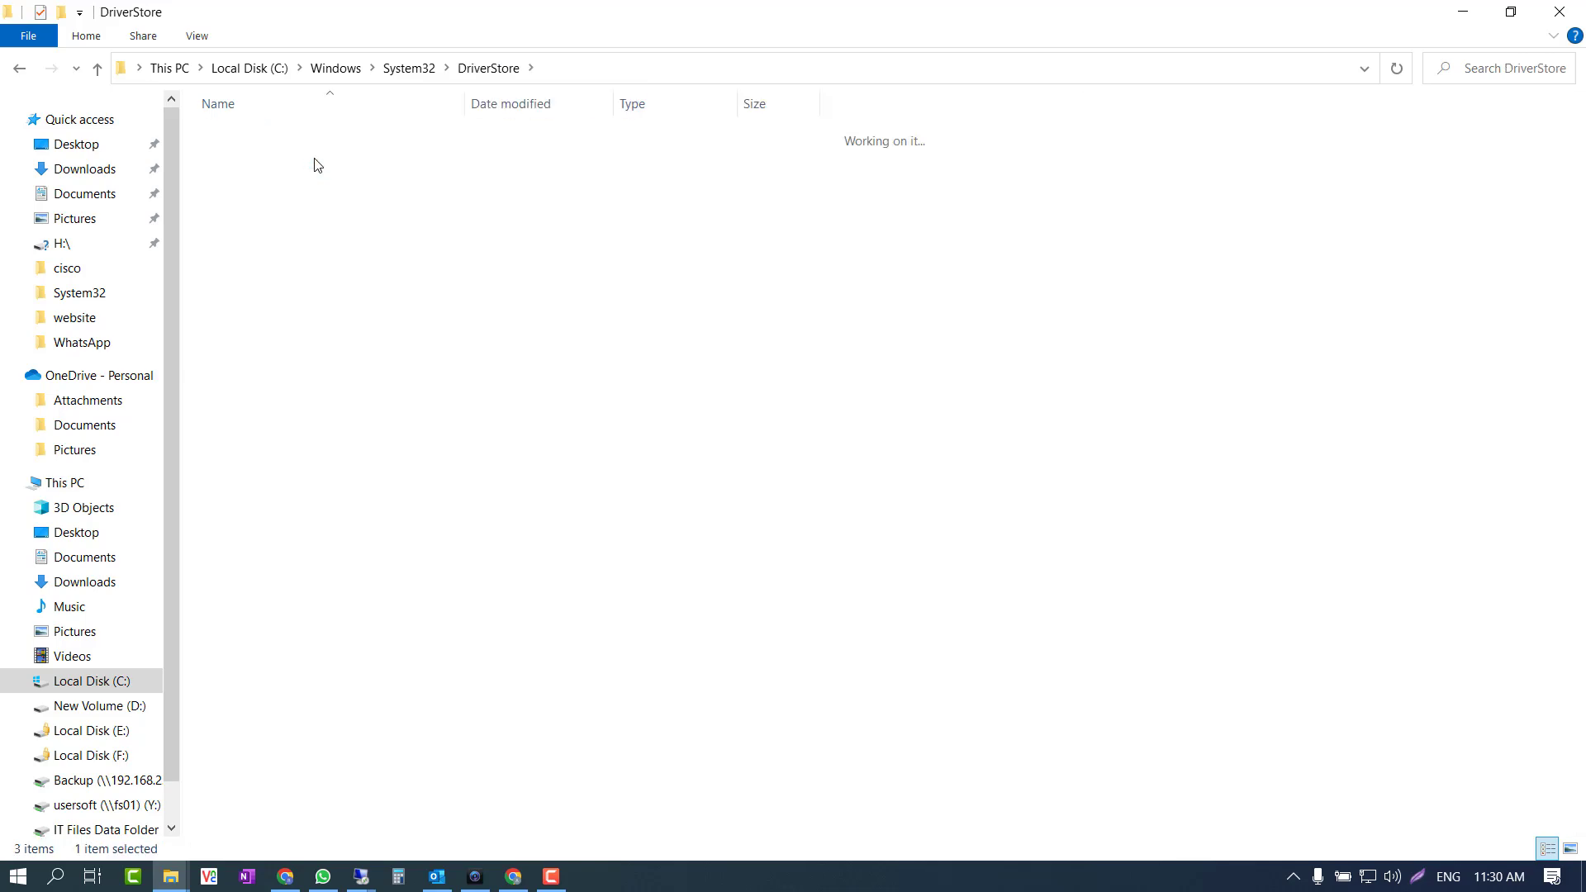
- Try to delete the anydeskprintdriver.inf folder from FileRepository
{"action": "left_click", "coordinate": [325, 363]}
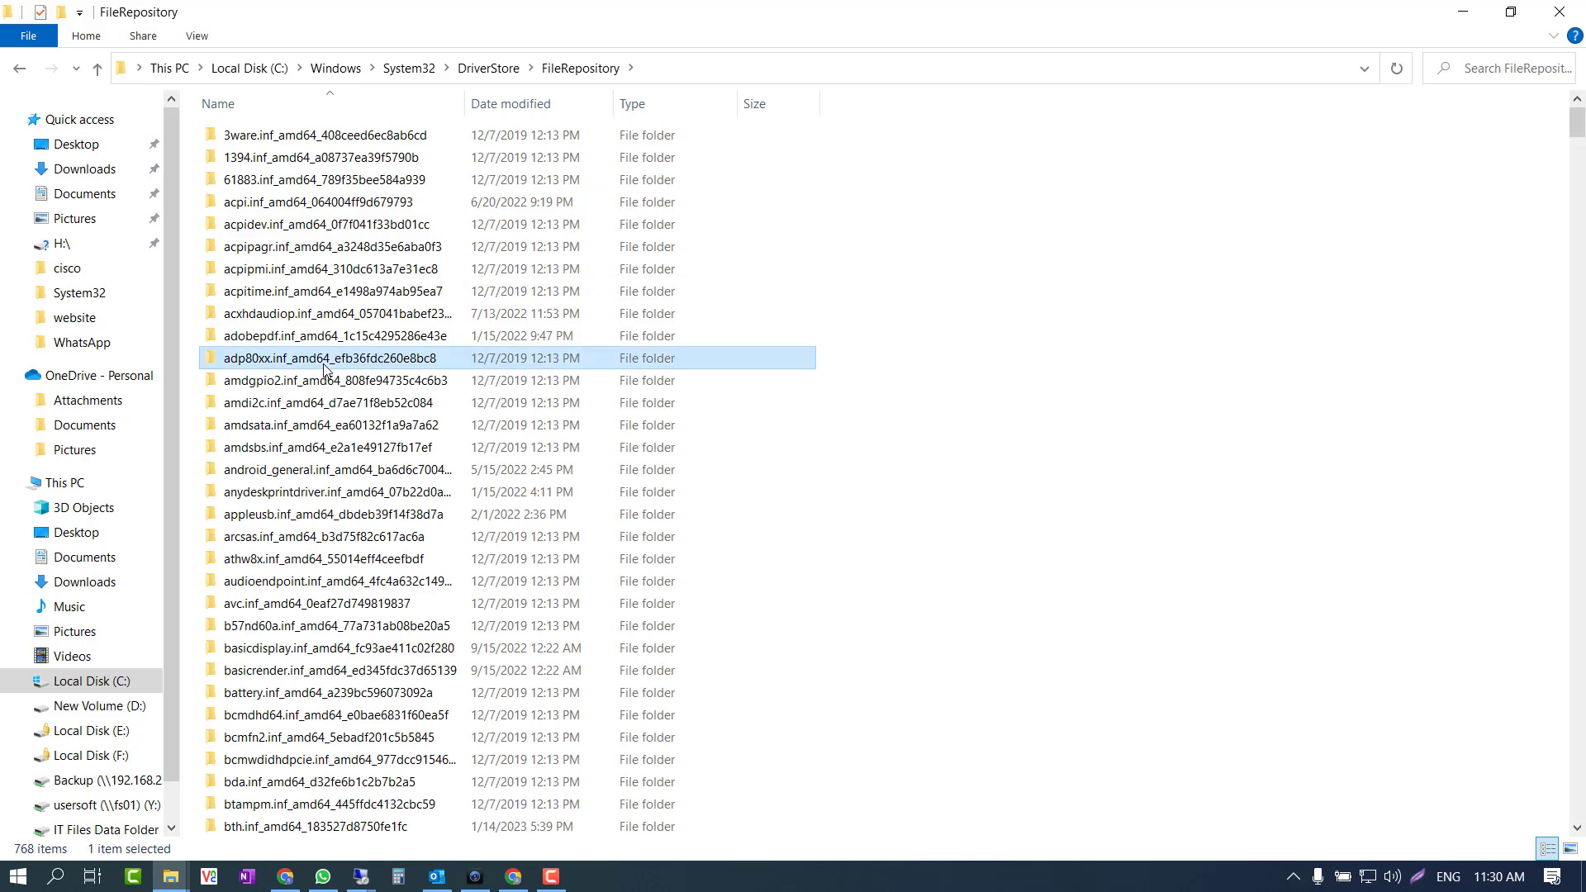
{"action": "key", "text": "Down"}
{"action": "key", "text": "Down"}
{"action": "key", "text": "Down"}
{"action": "key", "text": "Down"}
{"action": "key", "text": "Down"}
{"action": "key", "text": "Down"}
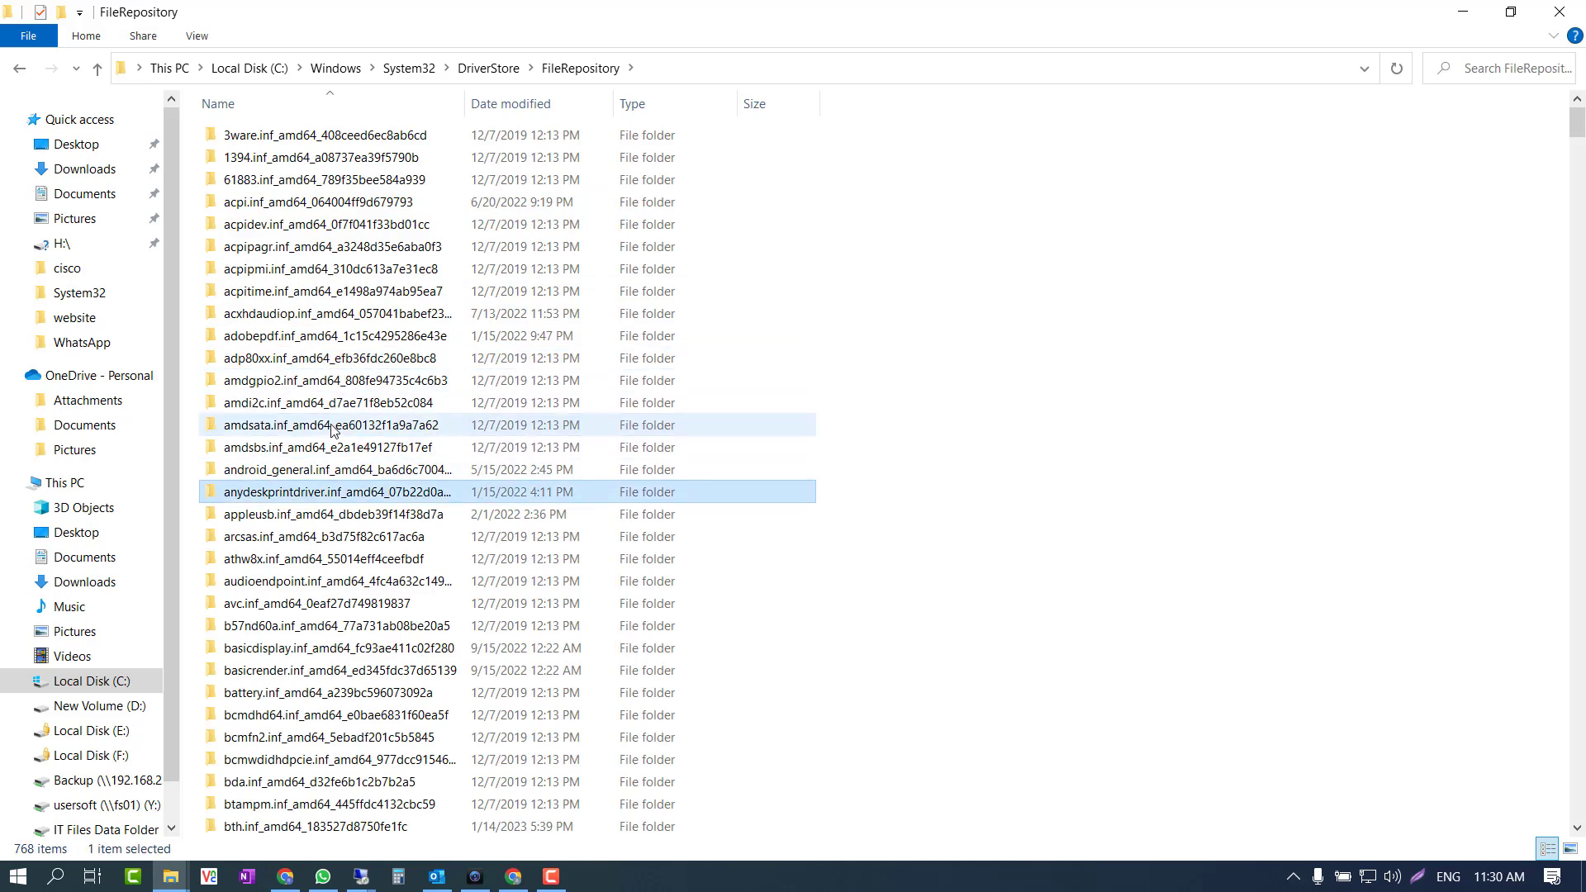
{"action": "right_click", "coordinate": [297, 500]}
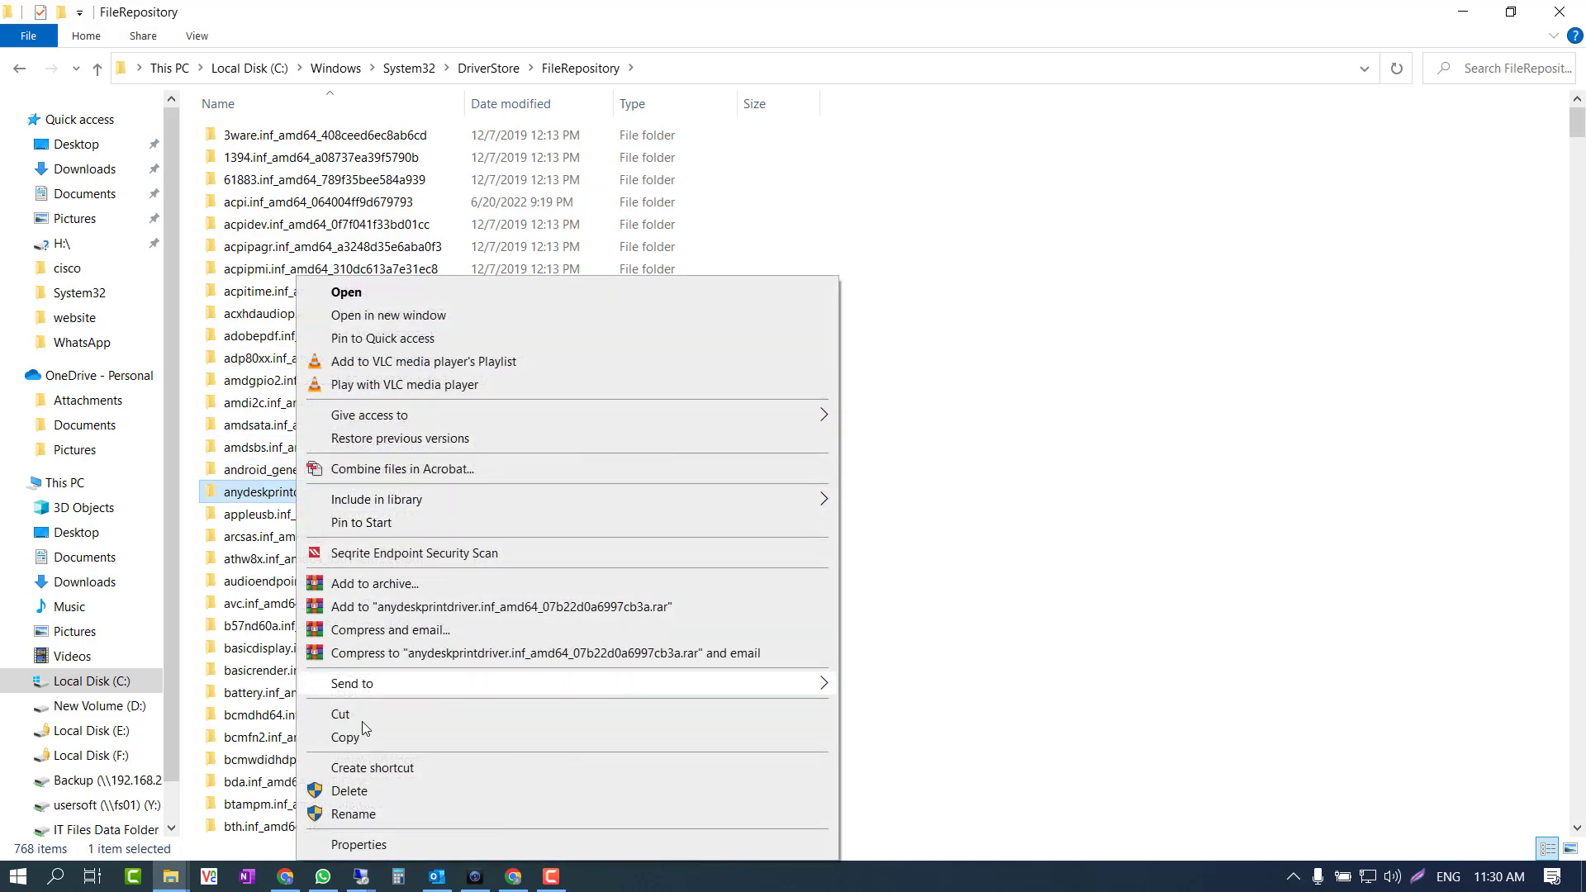
{"action": "left_click", "coordinate": [578, 786]}
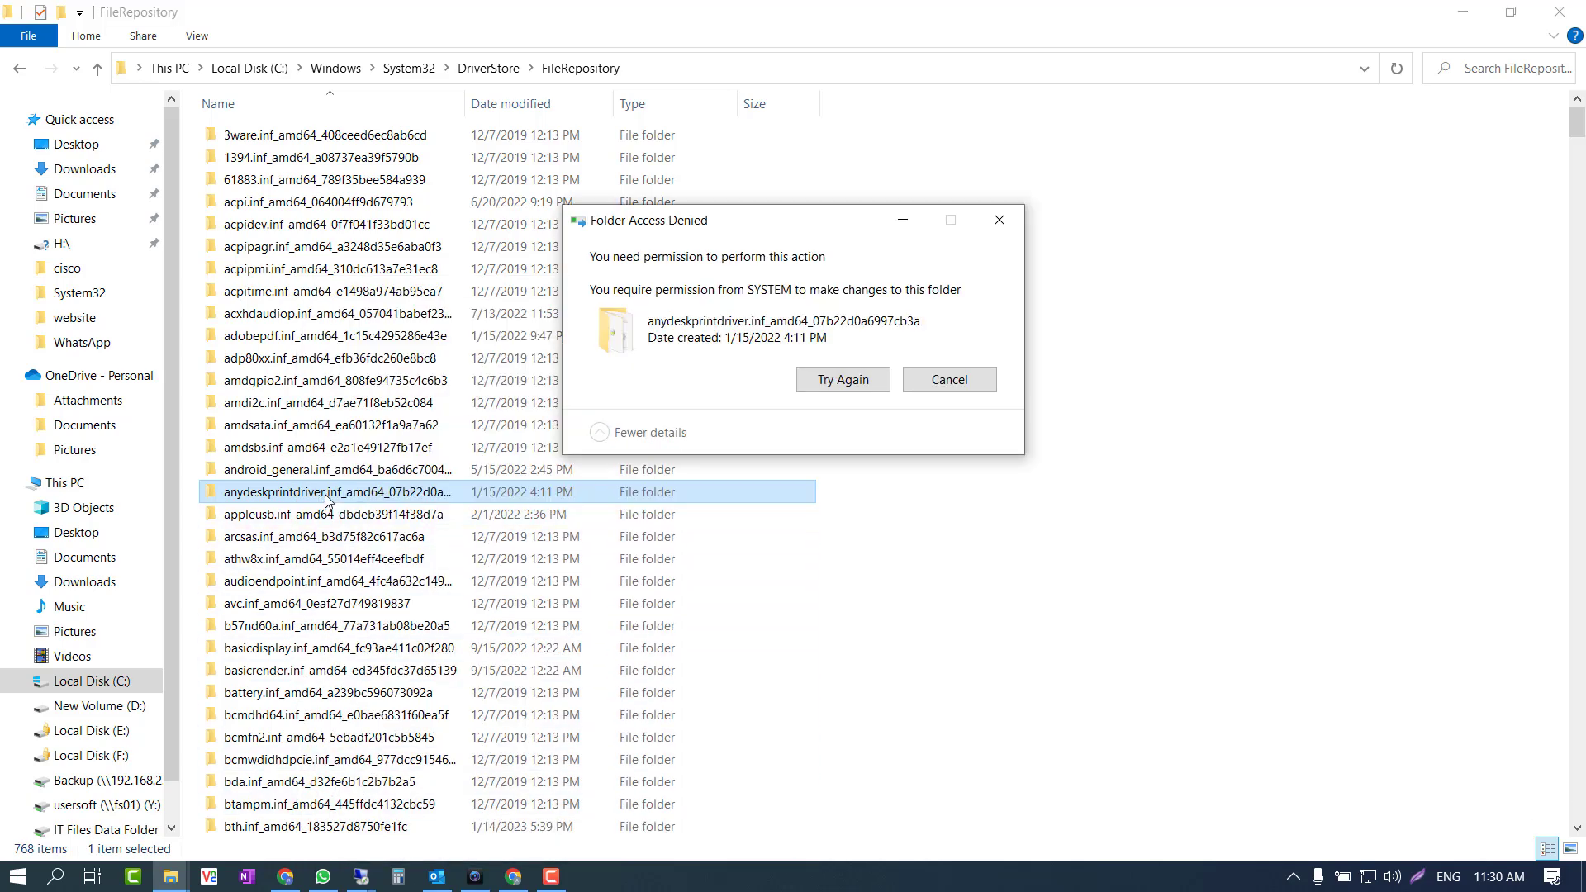
{"action": "left_click", "coordinate": [982, 387]}
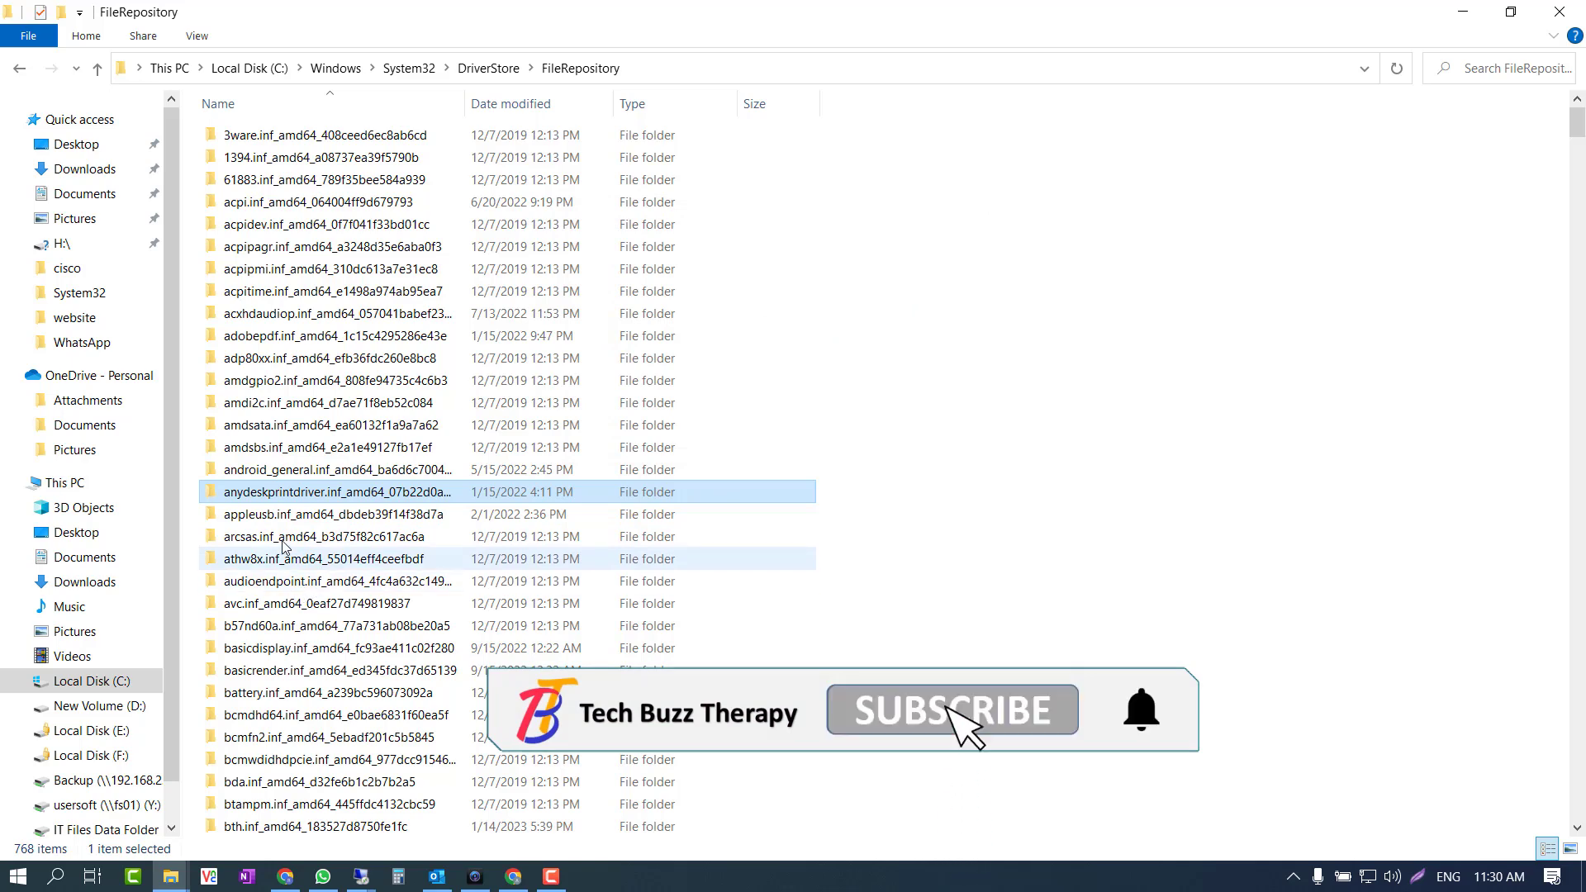
- Open the advanced security settings of the anydeskprintdriver.inf folder
{"action": "right_click", "coordinate": [283, 495]}
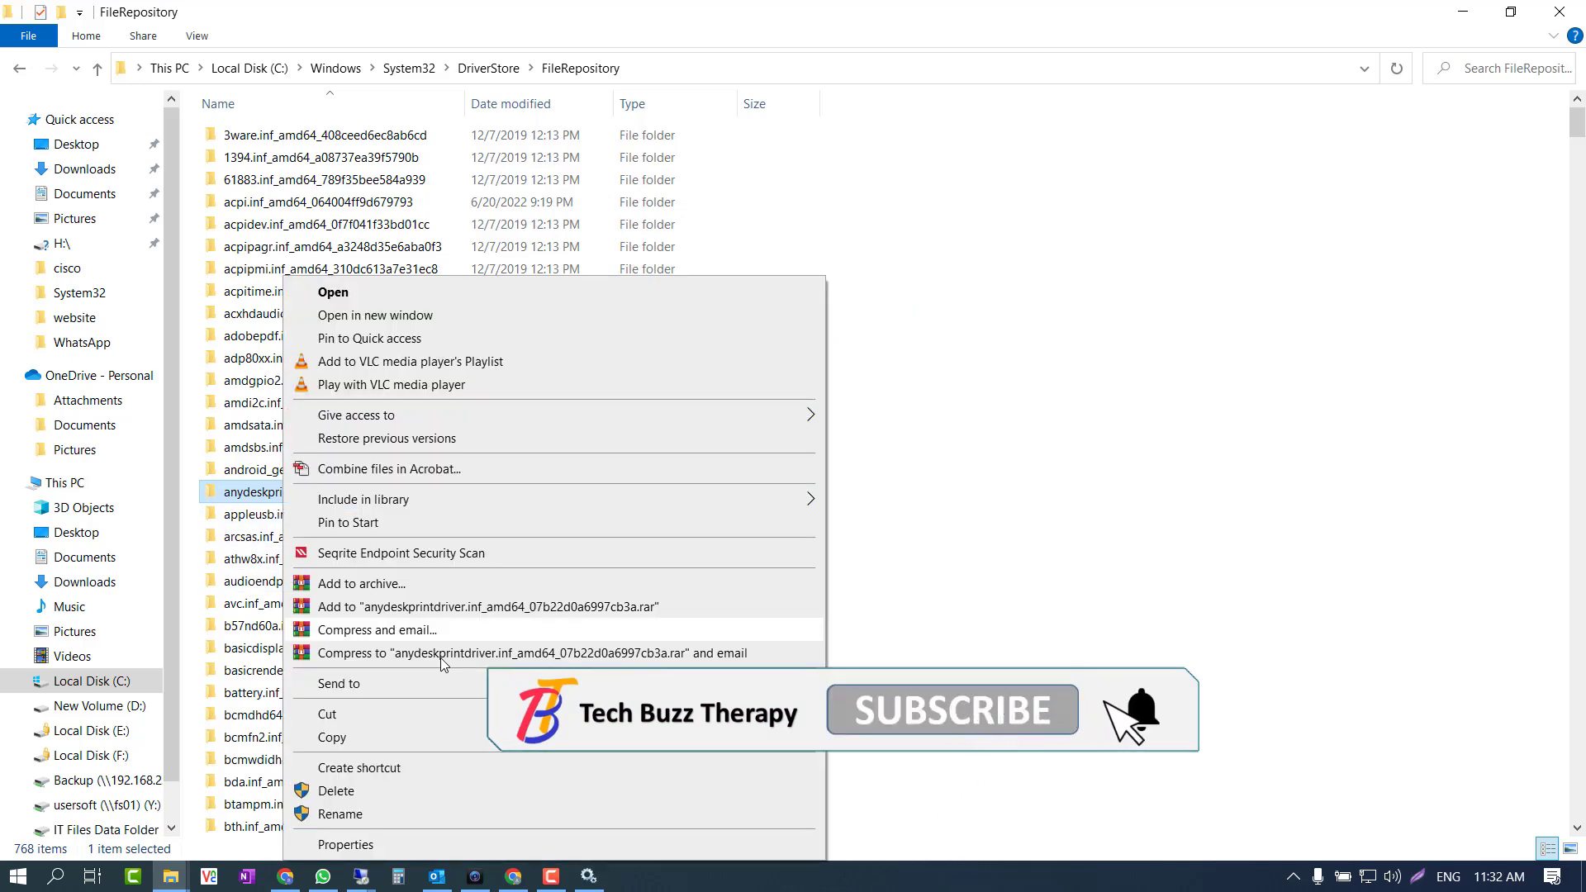
{"action": "left_click", "coordinate": [386, 847]}
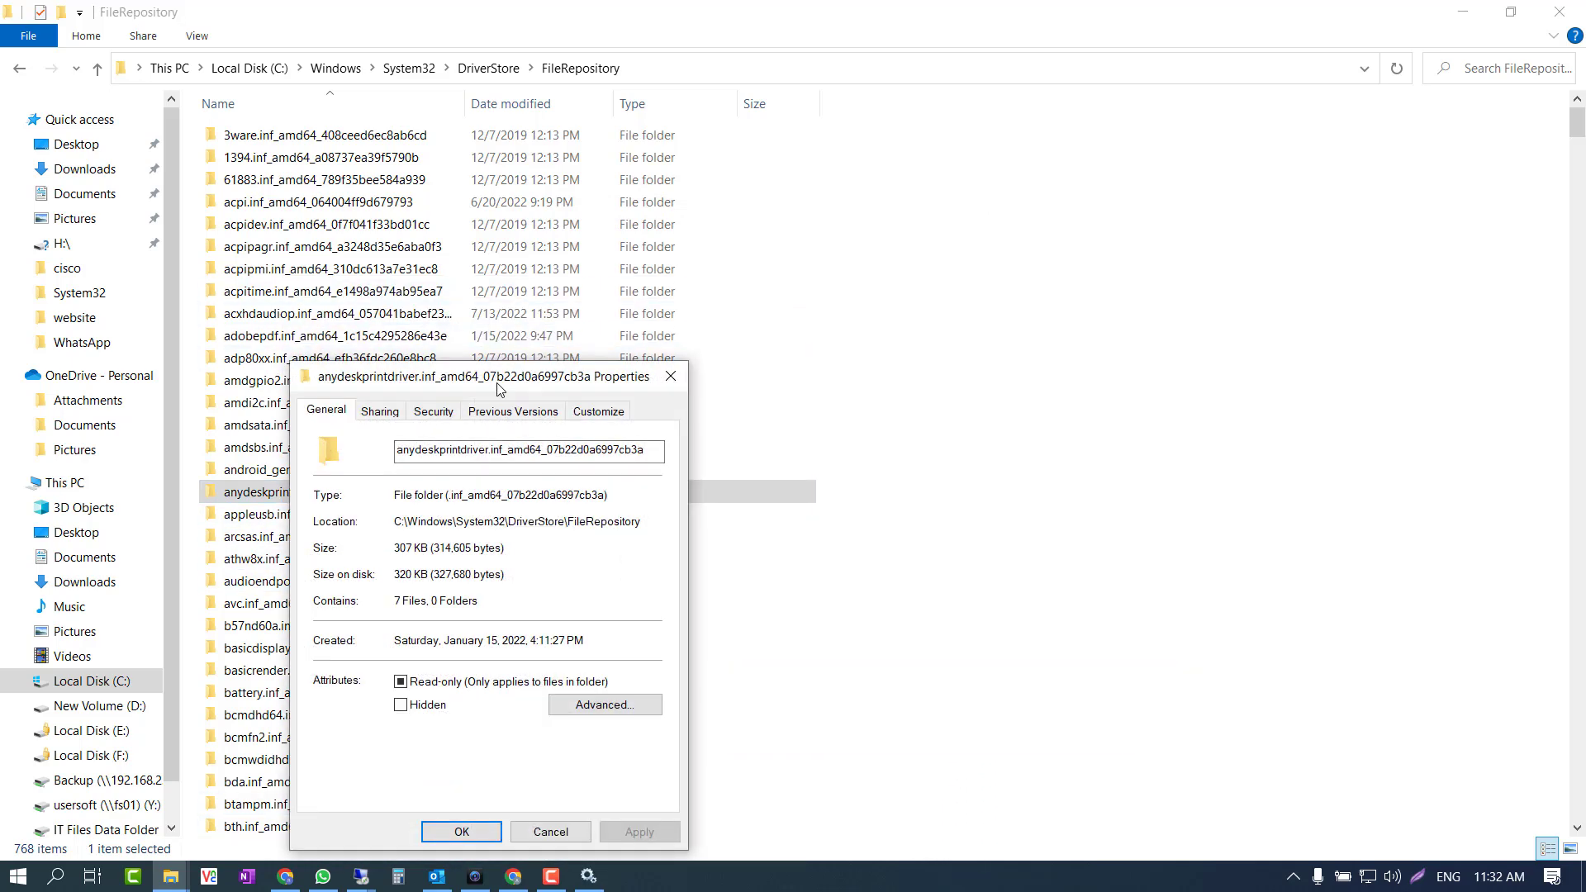
{"action": "left_click_drag", "start_coordinate": [653, 219], "coordinate": [676, 192]}
{"action": "left_click", "coordinate": [596, 238]}
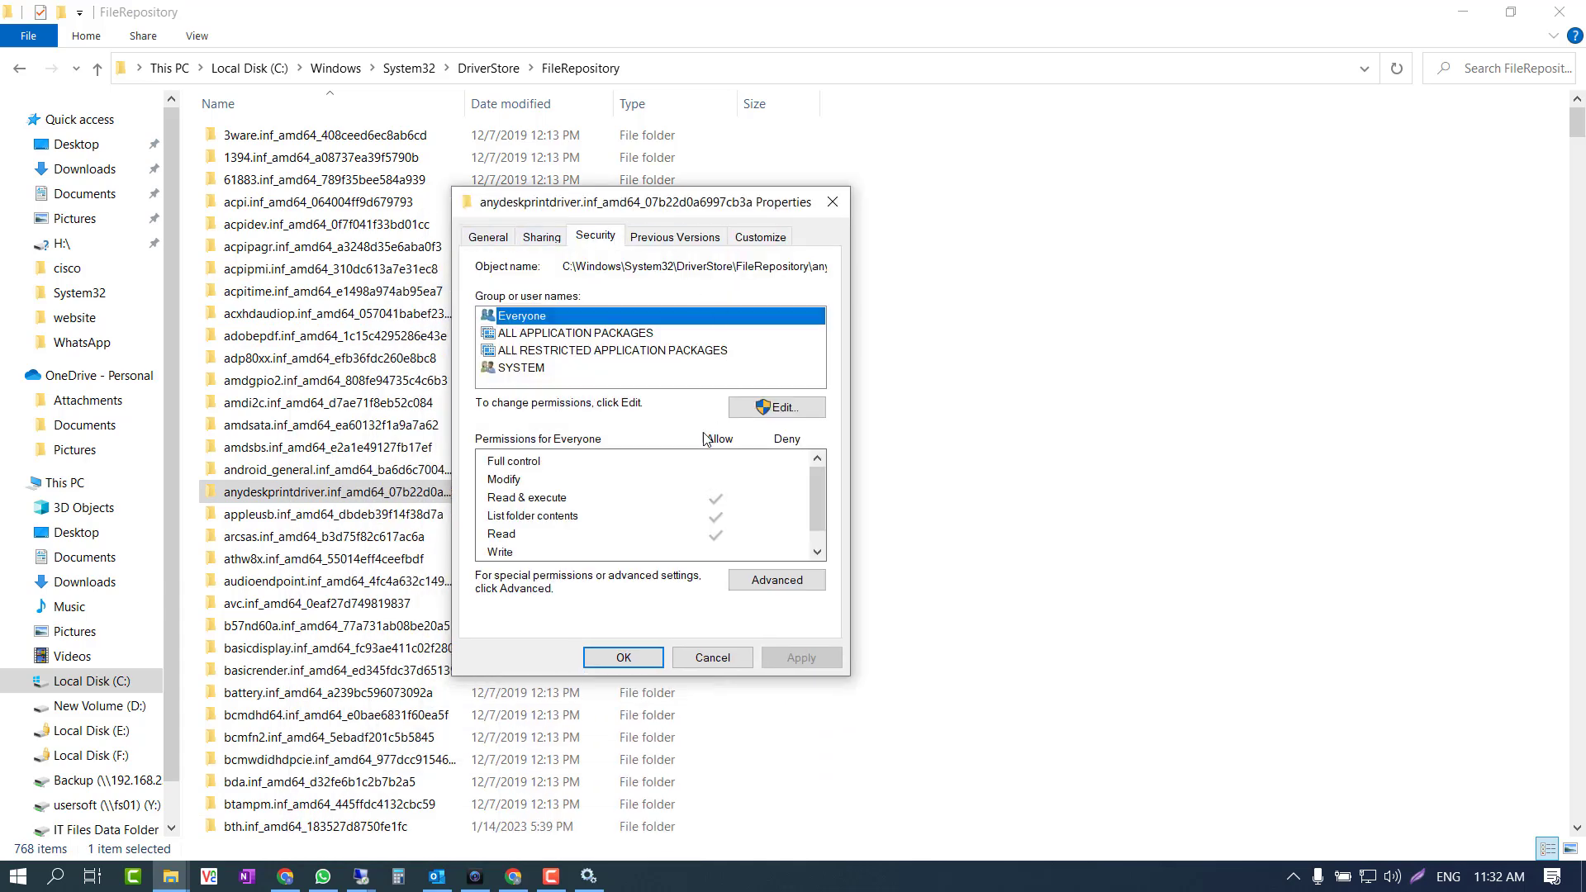
{"action": "left_click", "coordinate": [787, 412]}
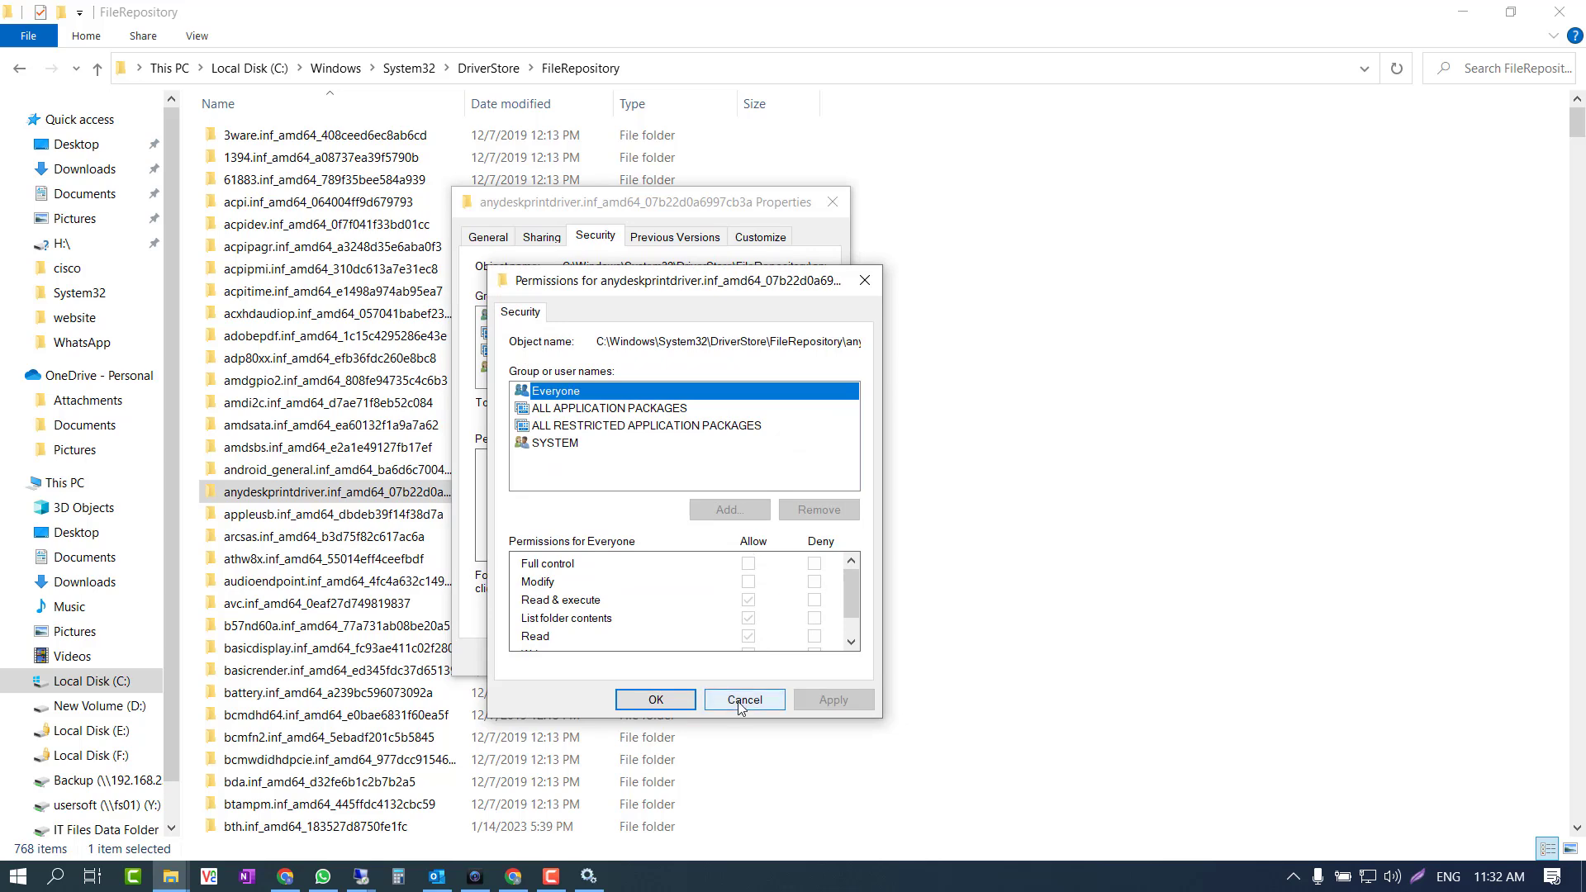
{"action": "left_click", "coordinate": [744, 699]}
{"action": "left_click", "coordinate": [776, 580]}
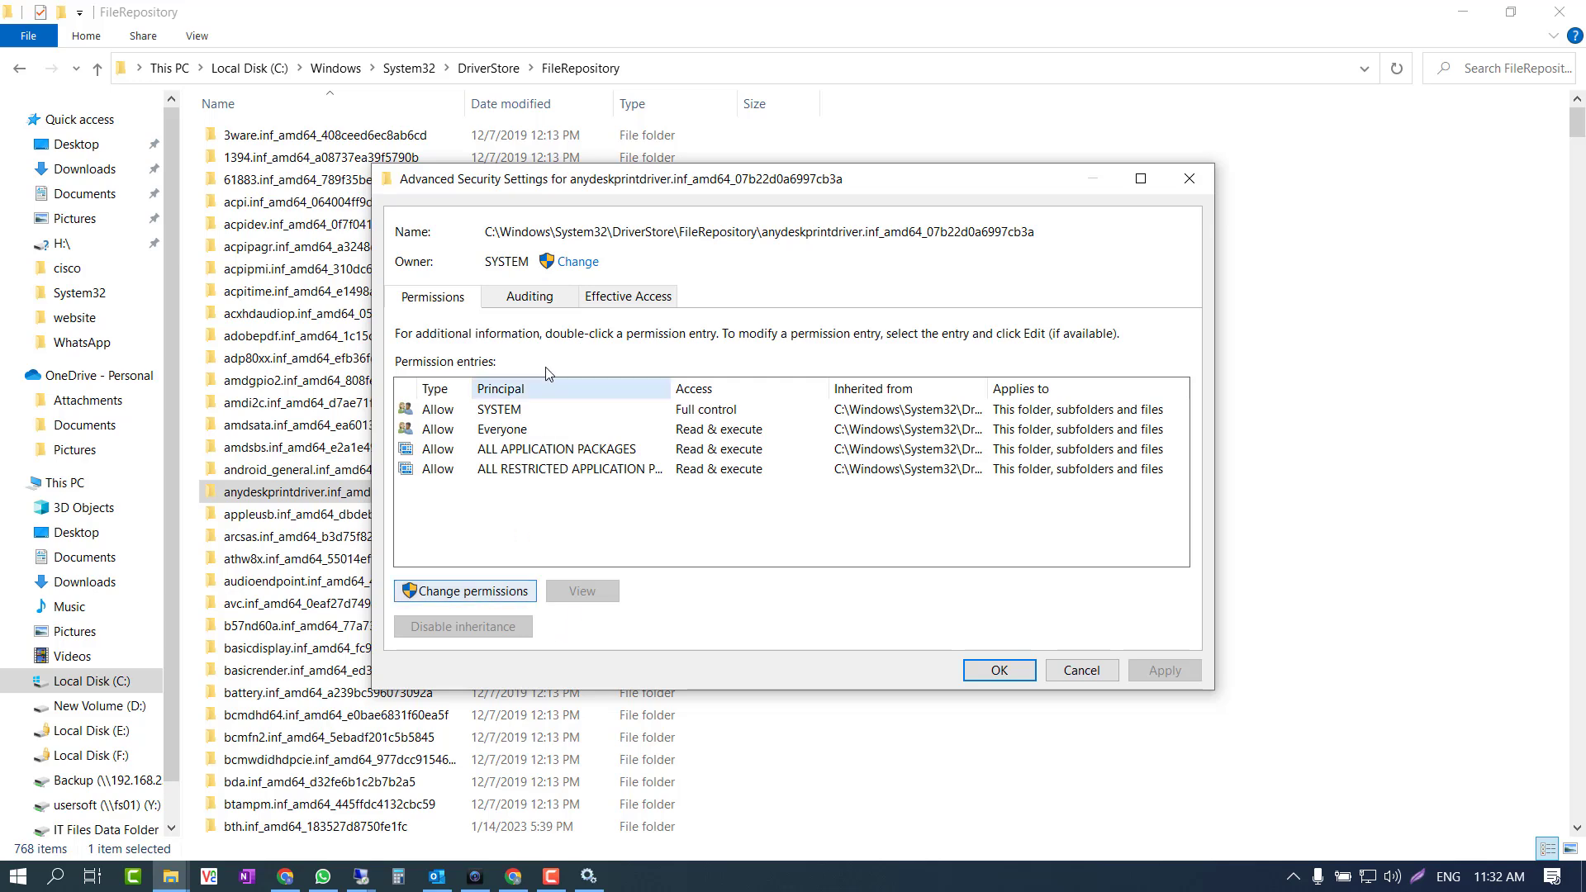
- Change the owner of the anydeskprintdriver.inf folder to Everyone and apply it
{"action": "left_click", "coordinate": [578, 262]}
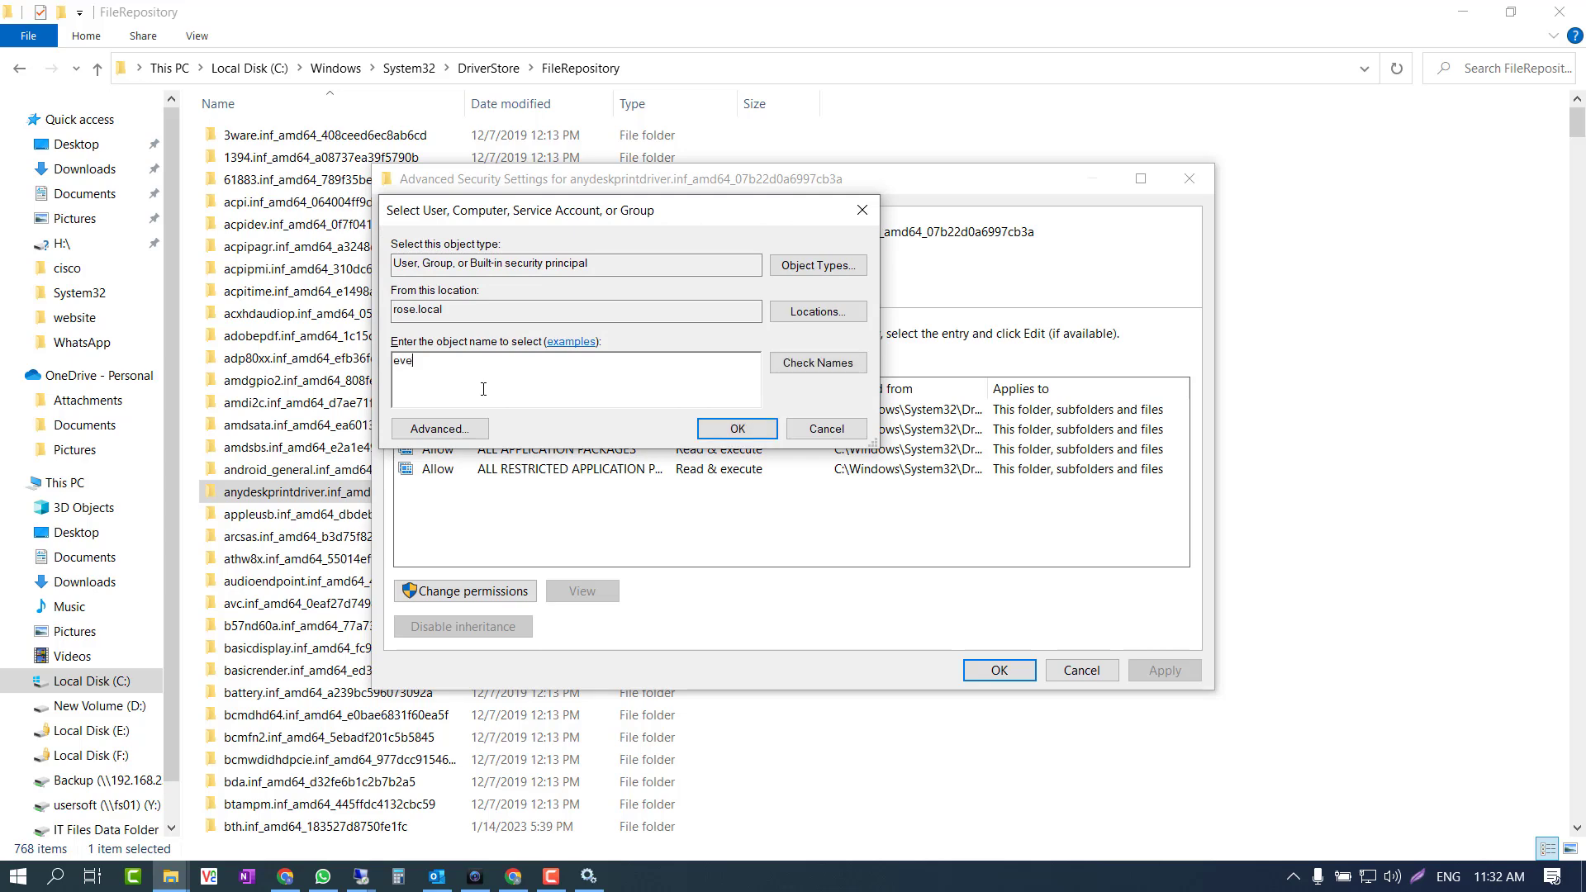
{"action": "left_click", "coordinate": [818, 363]}
{"action": "left_click", "coordinate": [736, 429]}
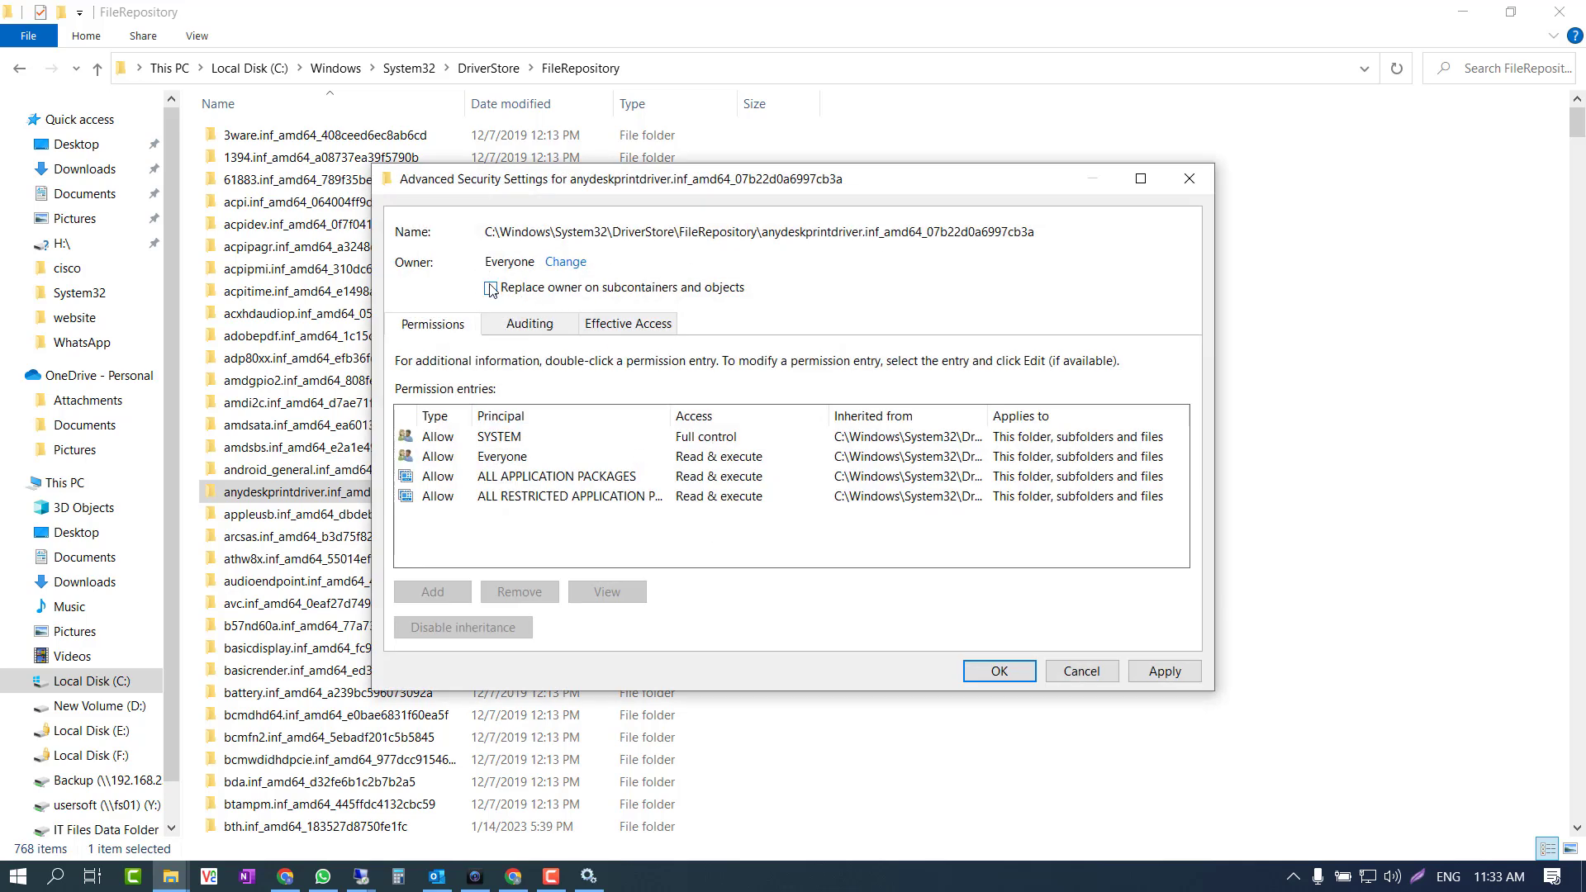
{"action": "left_click", "coordinate": [1140, 673]}
{"action": "left_click", "coordinate": [965, 526]}
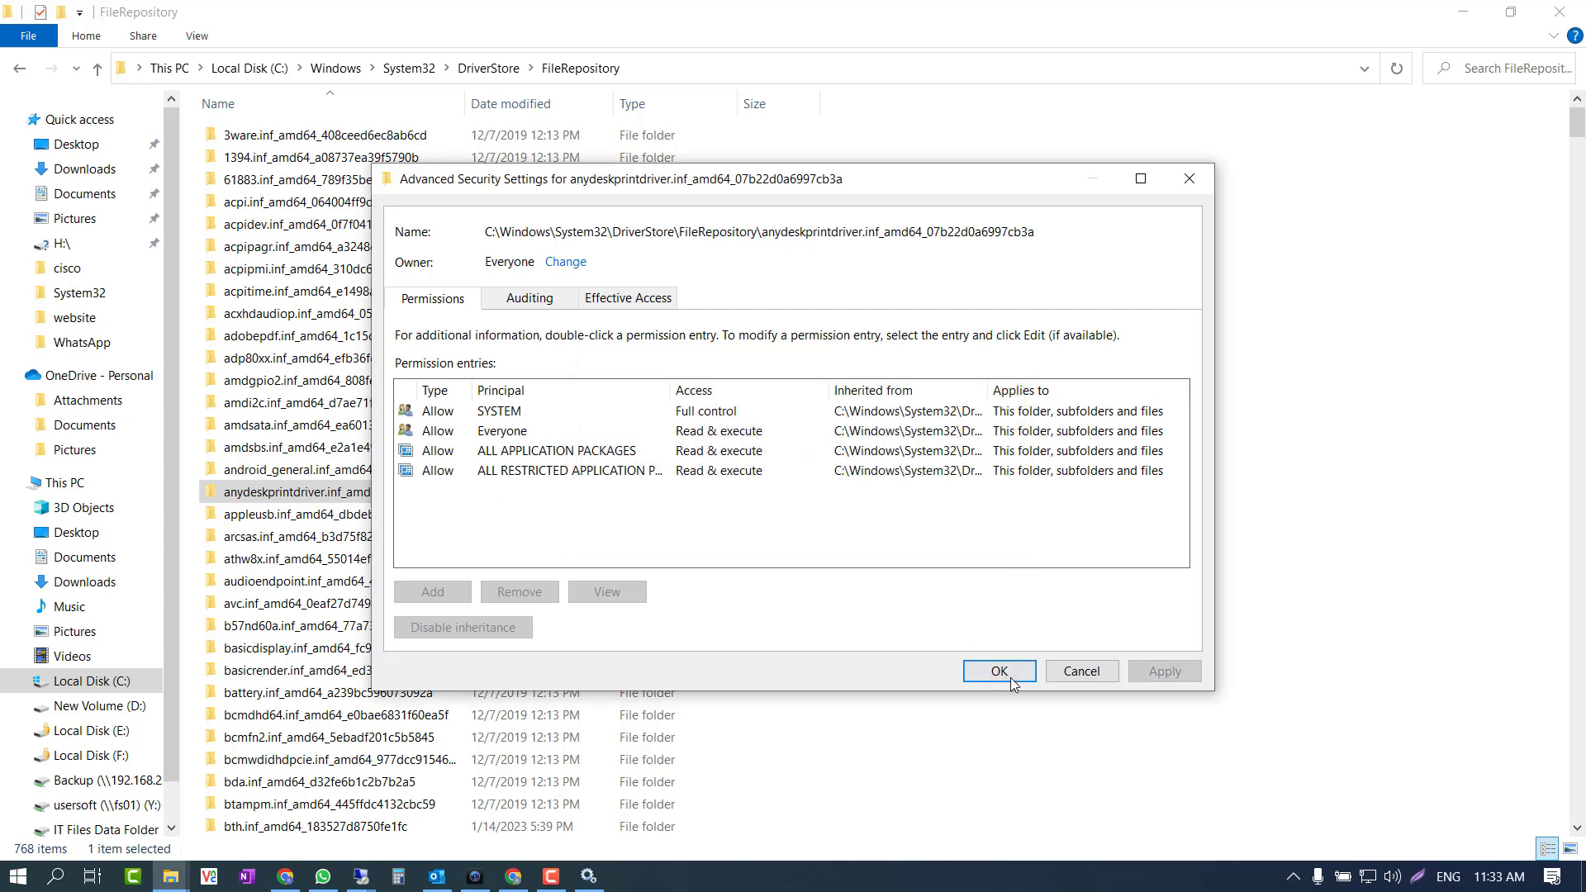
- Close and reopen the advanced security settings of the anydeskprintdriver.inf folder to check the permission entry for Everyone
{"action": "left_click", "coordinate": [1000, 670]}
{"action": "left_click_drag", "start_coordinate": [732, 207], "coordinate": [824, 150]}
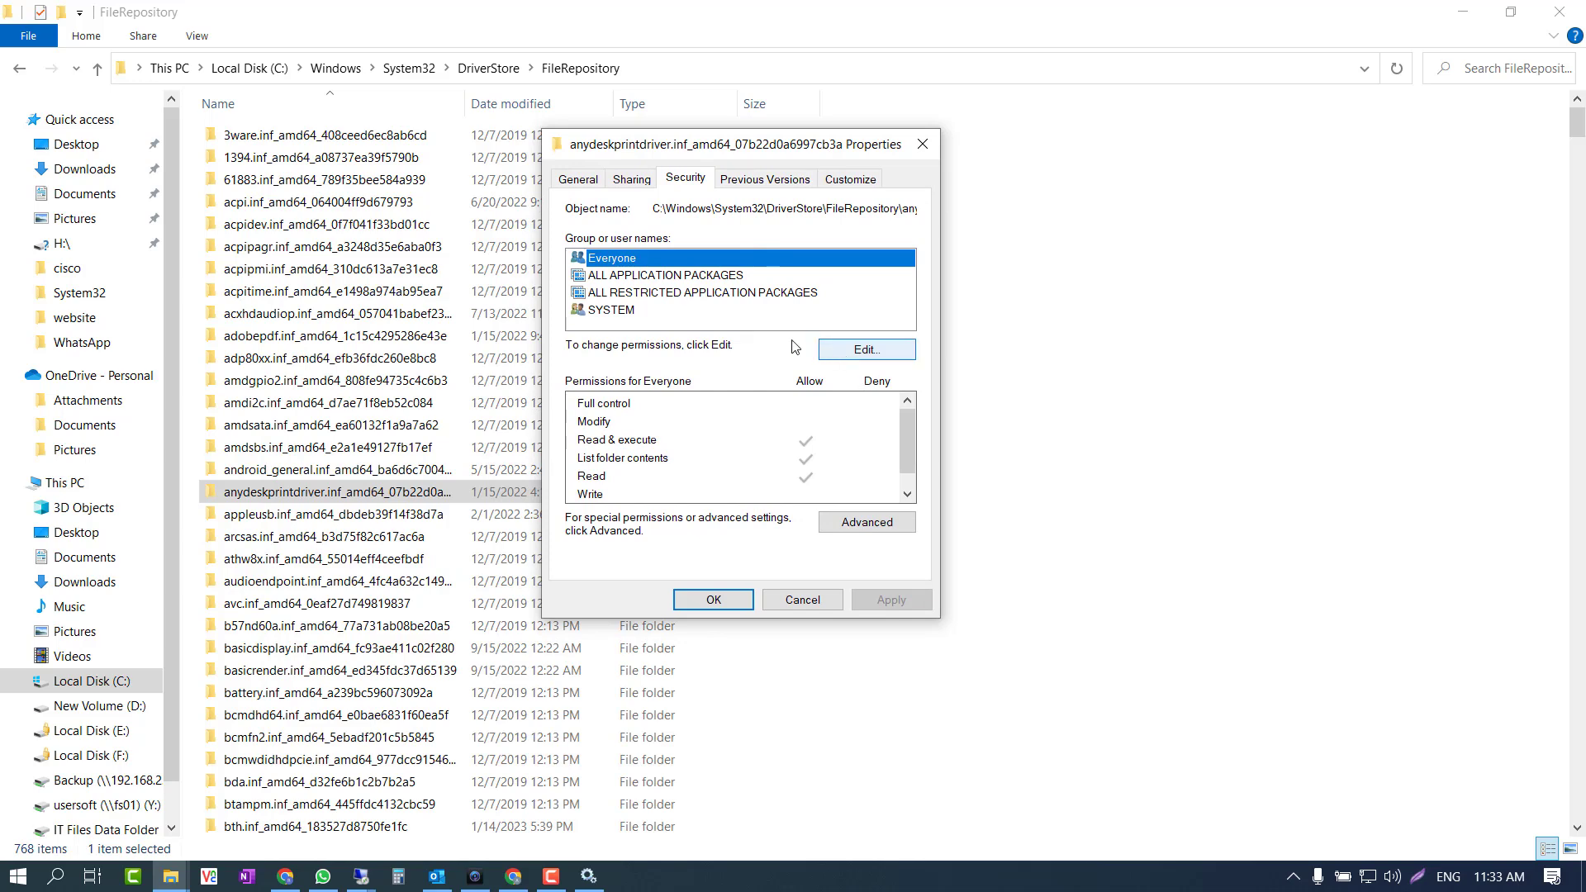
{"action": "left_click", "coordinate": [857, 524]}
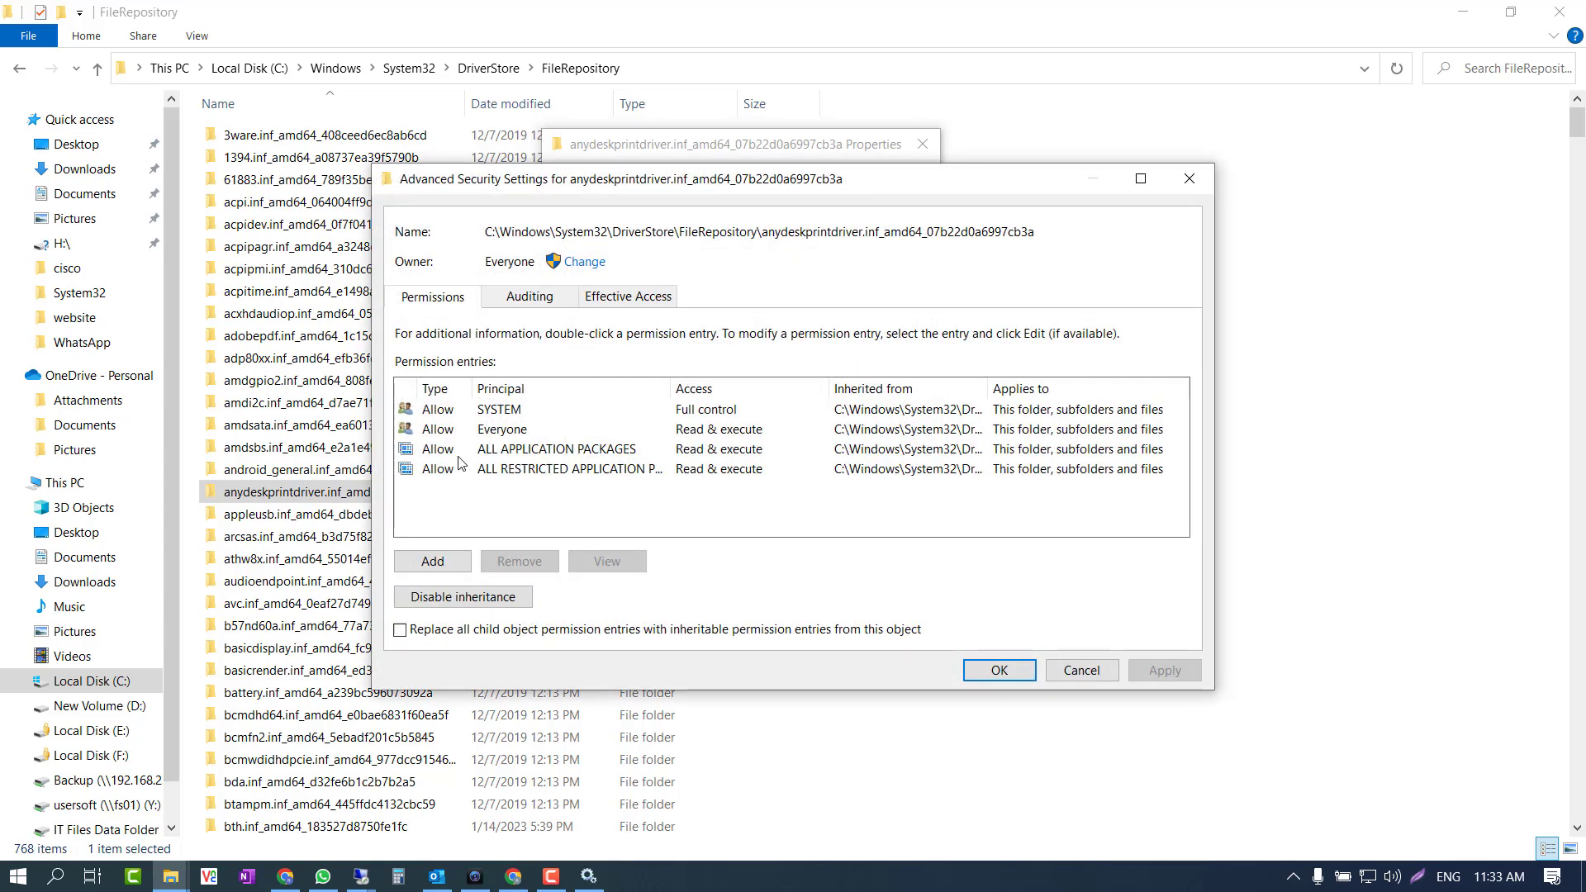
{"action": "left_click", "coordinate": [471, 431]}
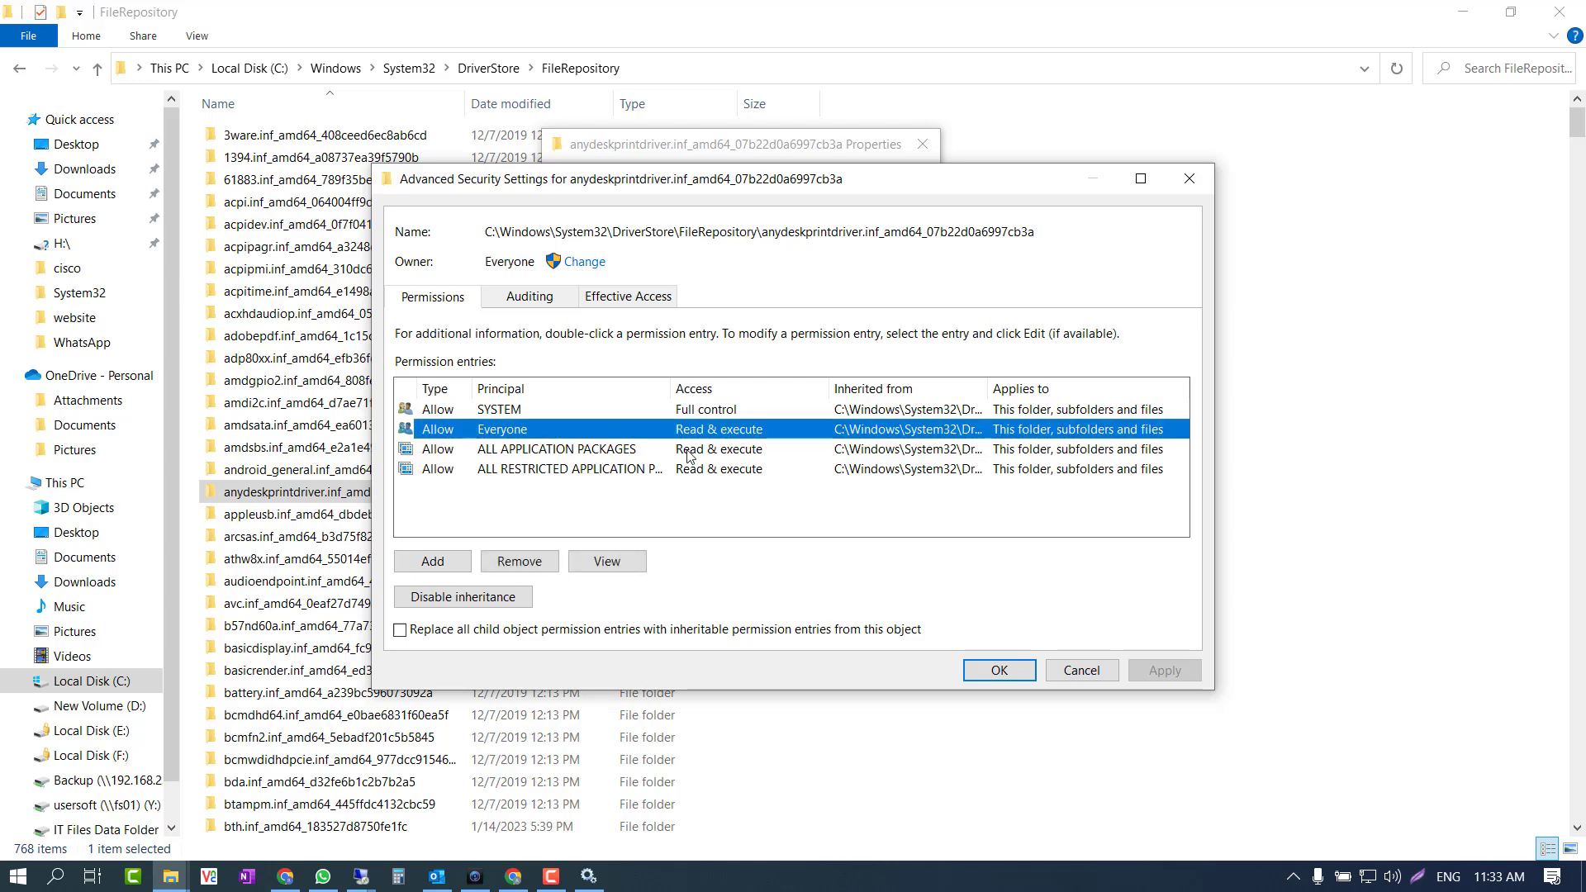
{"action": "left_click", "coordinate": [998, 672]}
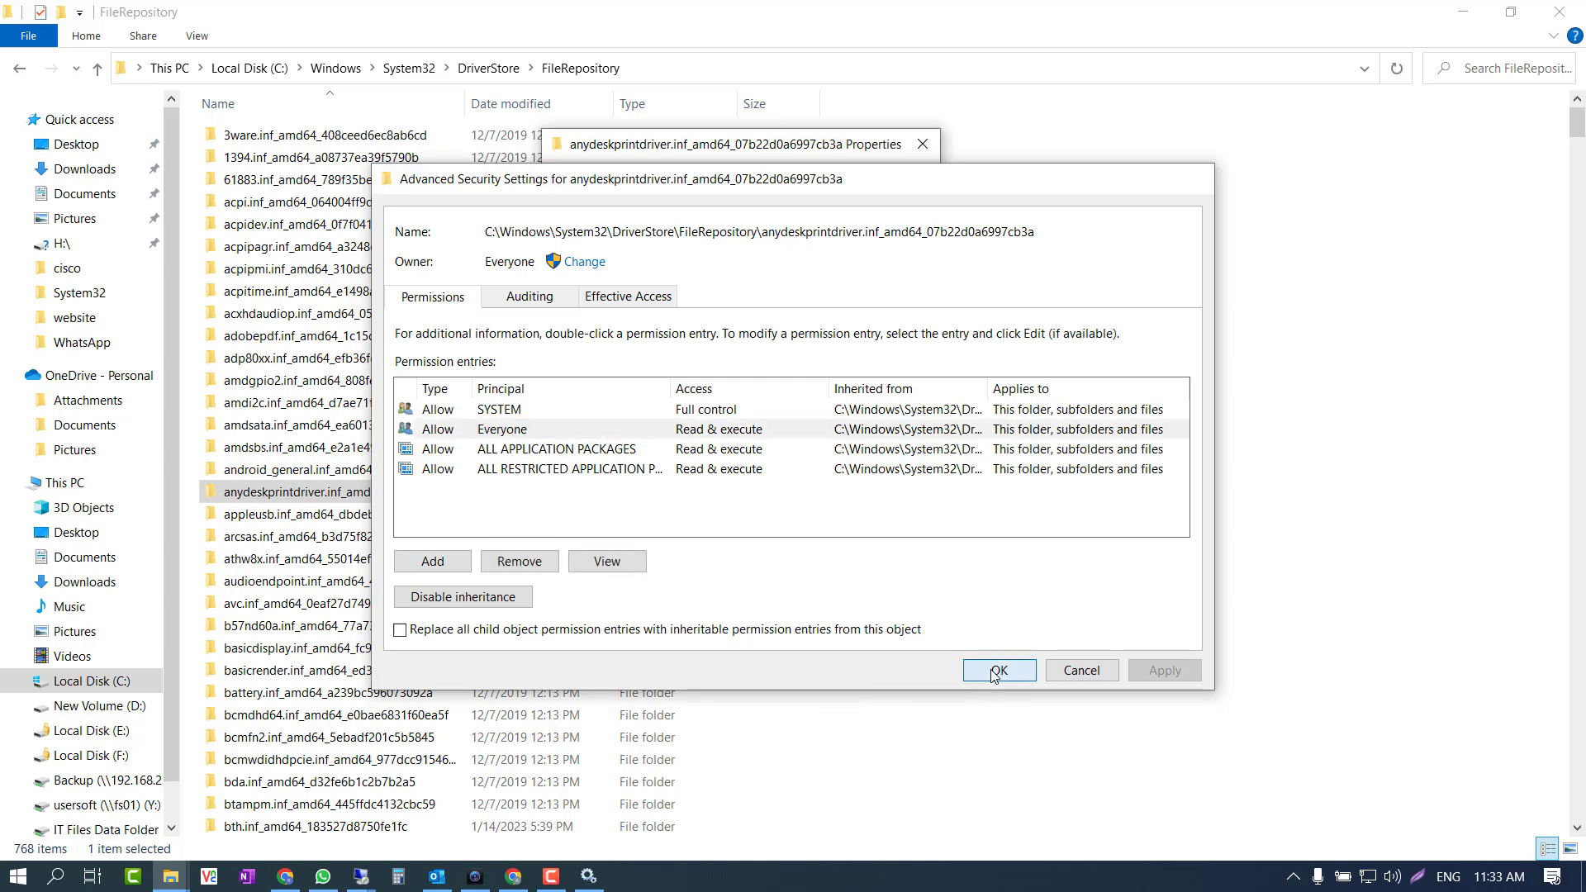
- Allow Everyone full control of the anydeskprintdriver.inf folder, apply the permission and close the folder's properties
{"action": "left_click", "coordinate": [880, 355]}
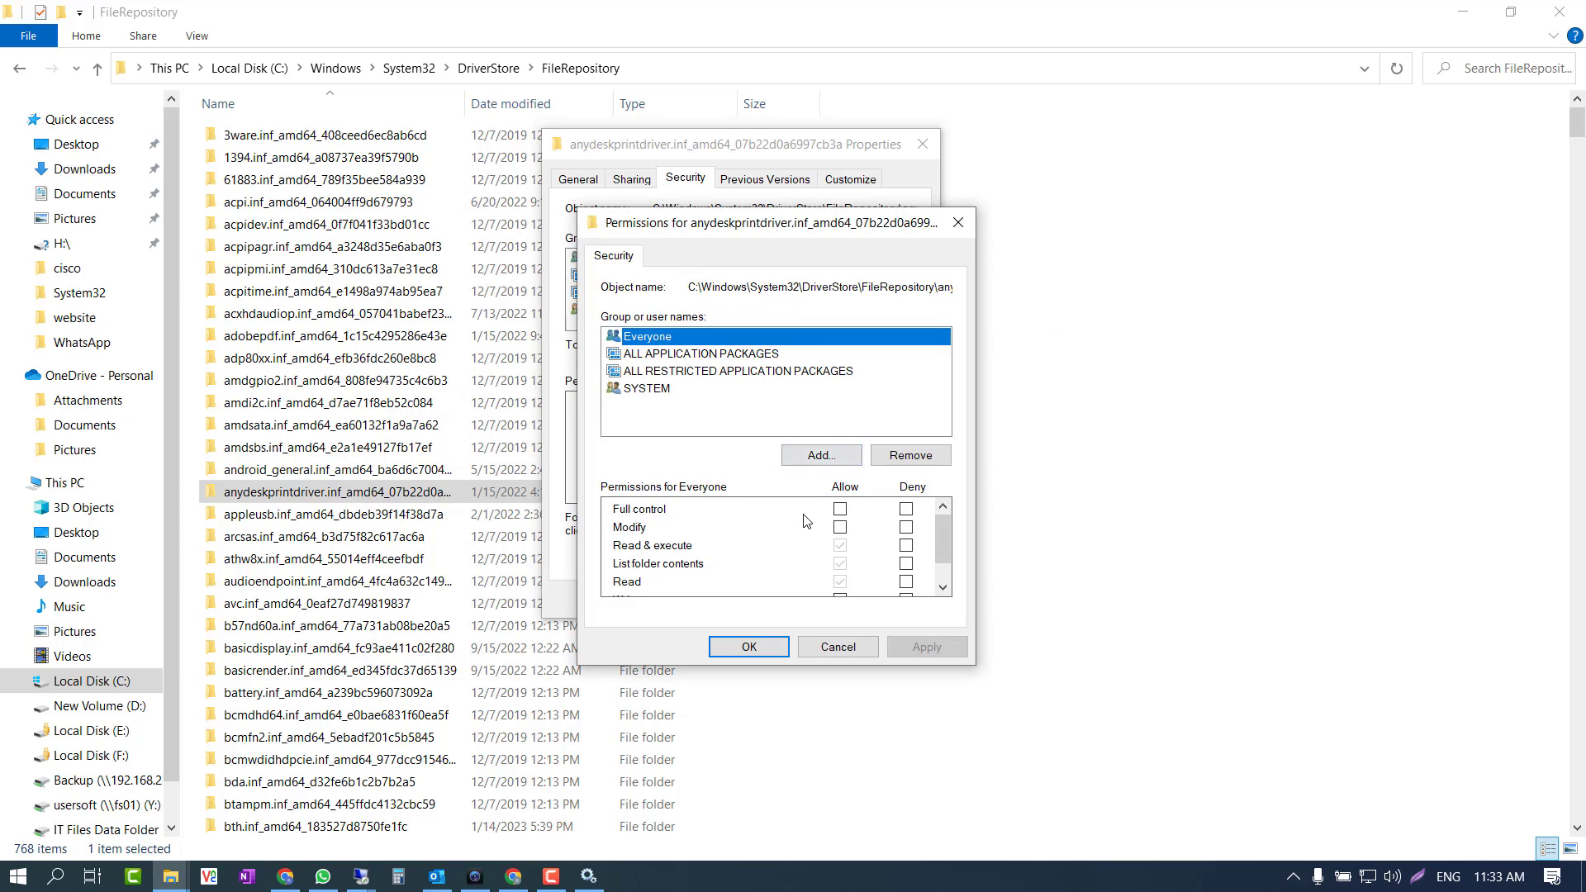
{"action": "left_click", "coordinate": [839, 510]}
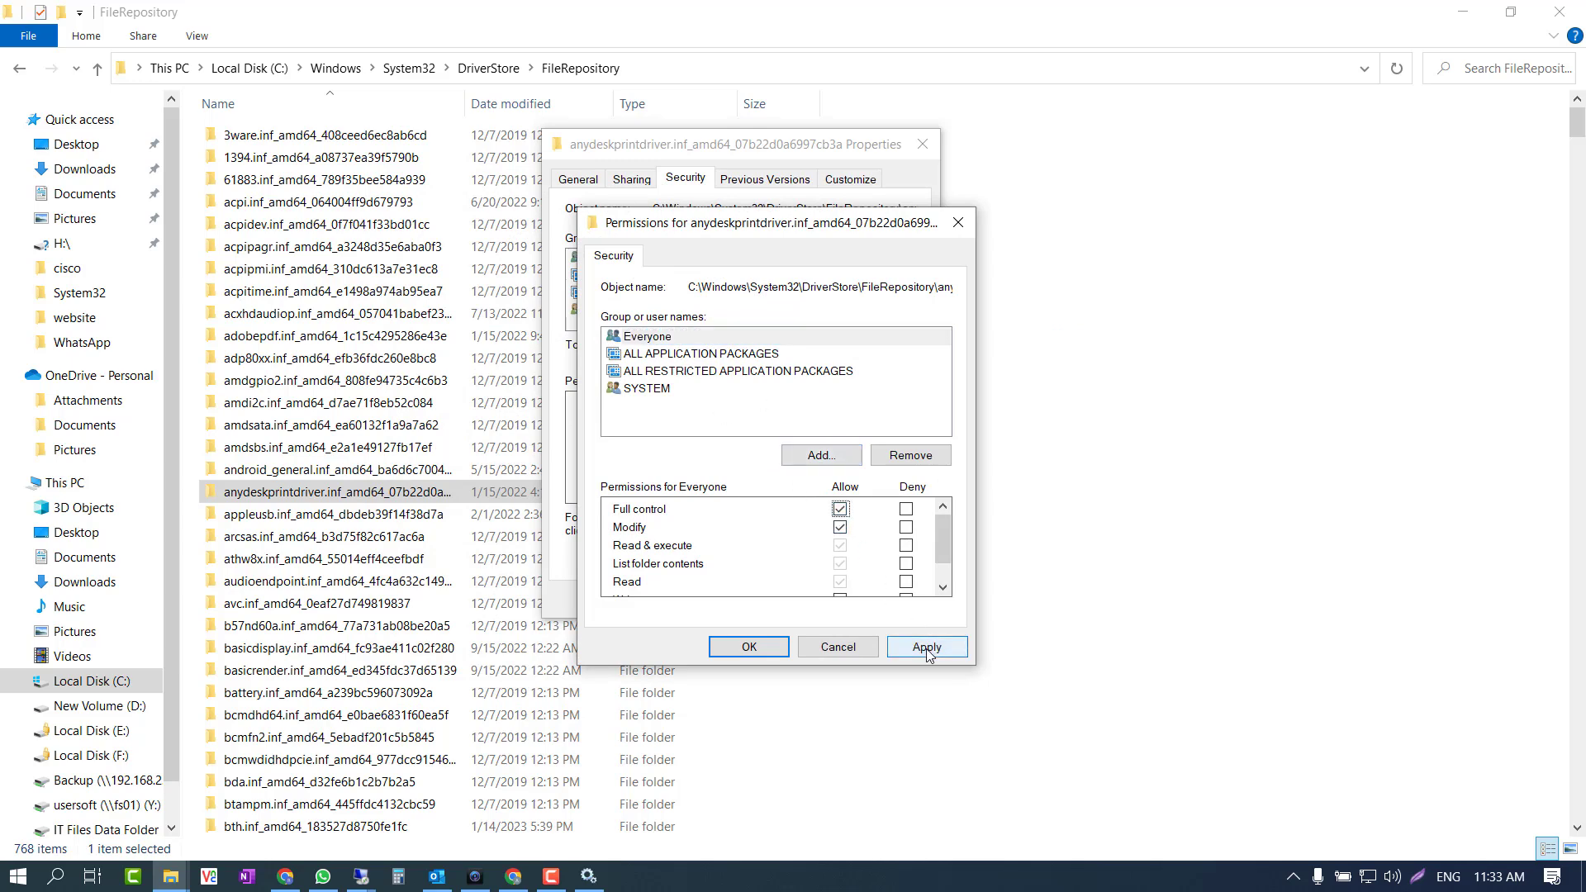
{"action": "left_click", "coordinate": [925, 645]}
{"action": "left_click", "coordinate": [892, 531]}
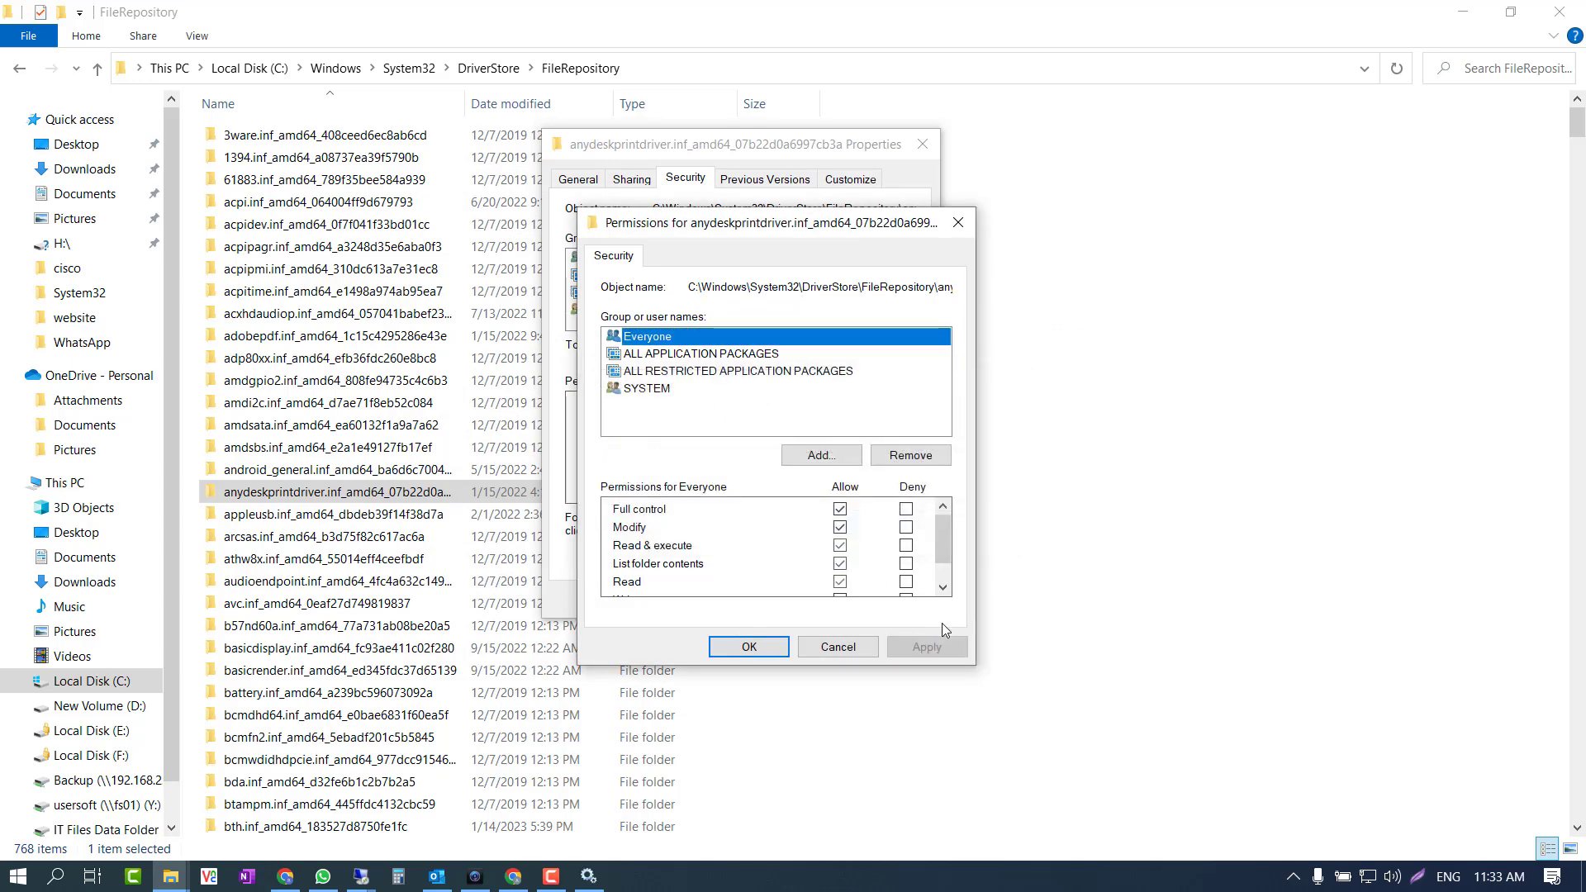
{"action": "left_click", "coordinate": [776, 646]}
{"action": "left_click", "coordinate": [716, 696]}
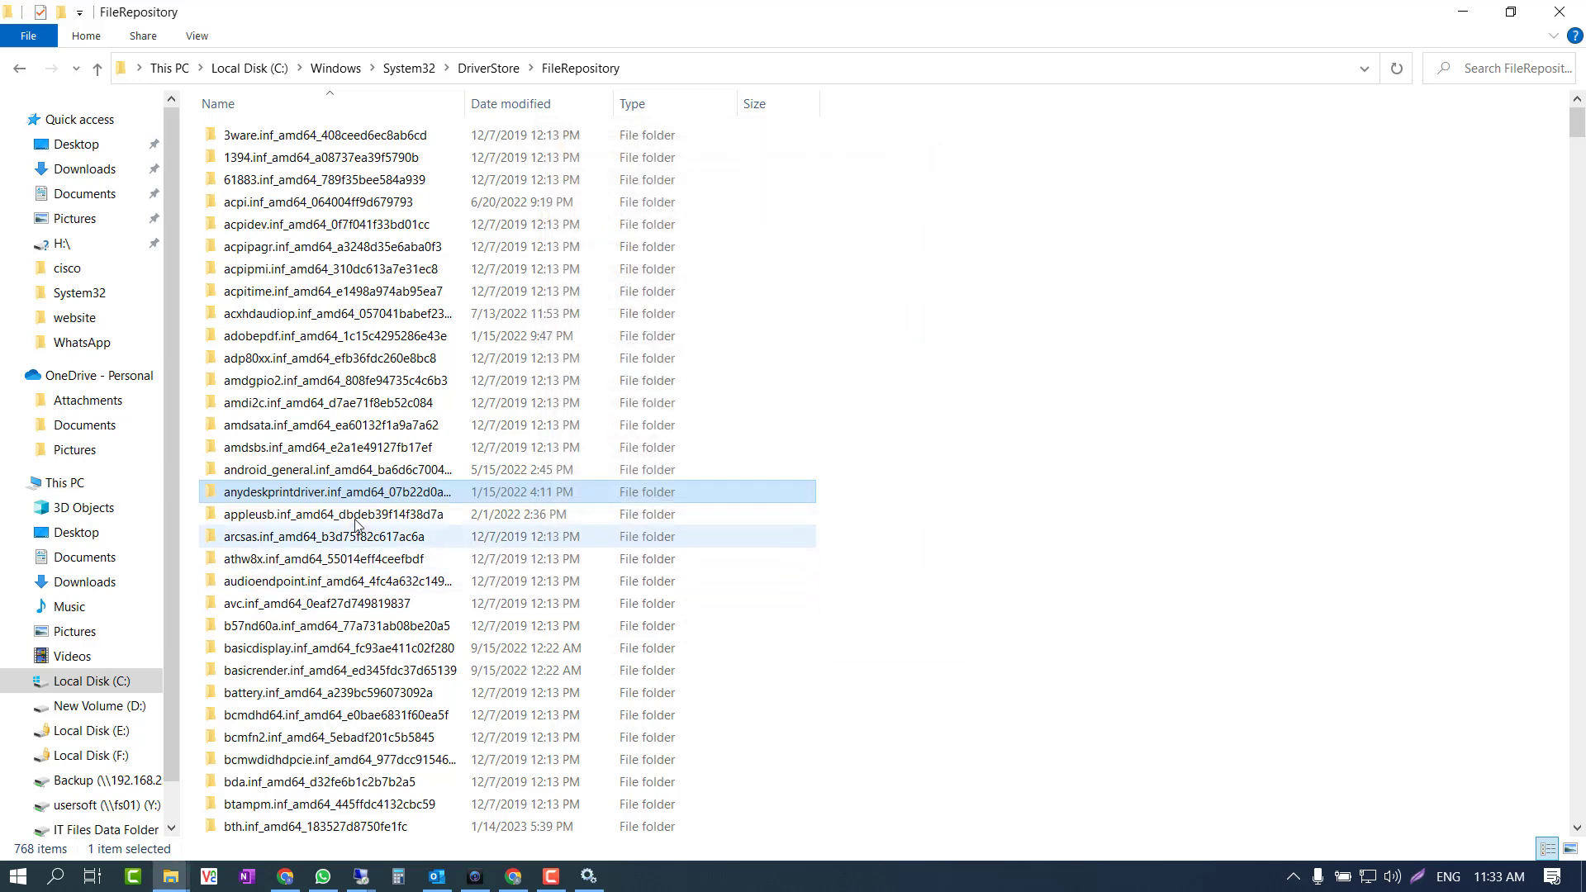
- Delete the anydeskprintdriver.inf folder from FileRepository and close the File Explorer window
{"action": "right_click", "coordinate": [332, 492]}
{"action": "left_click", "coordinate": [422, 793]}
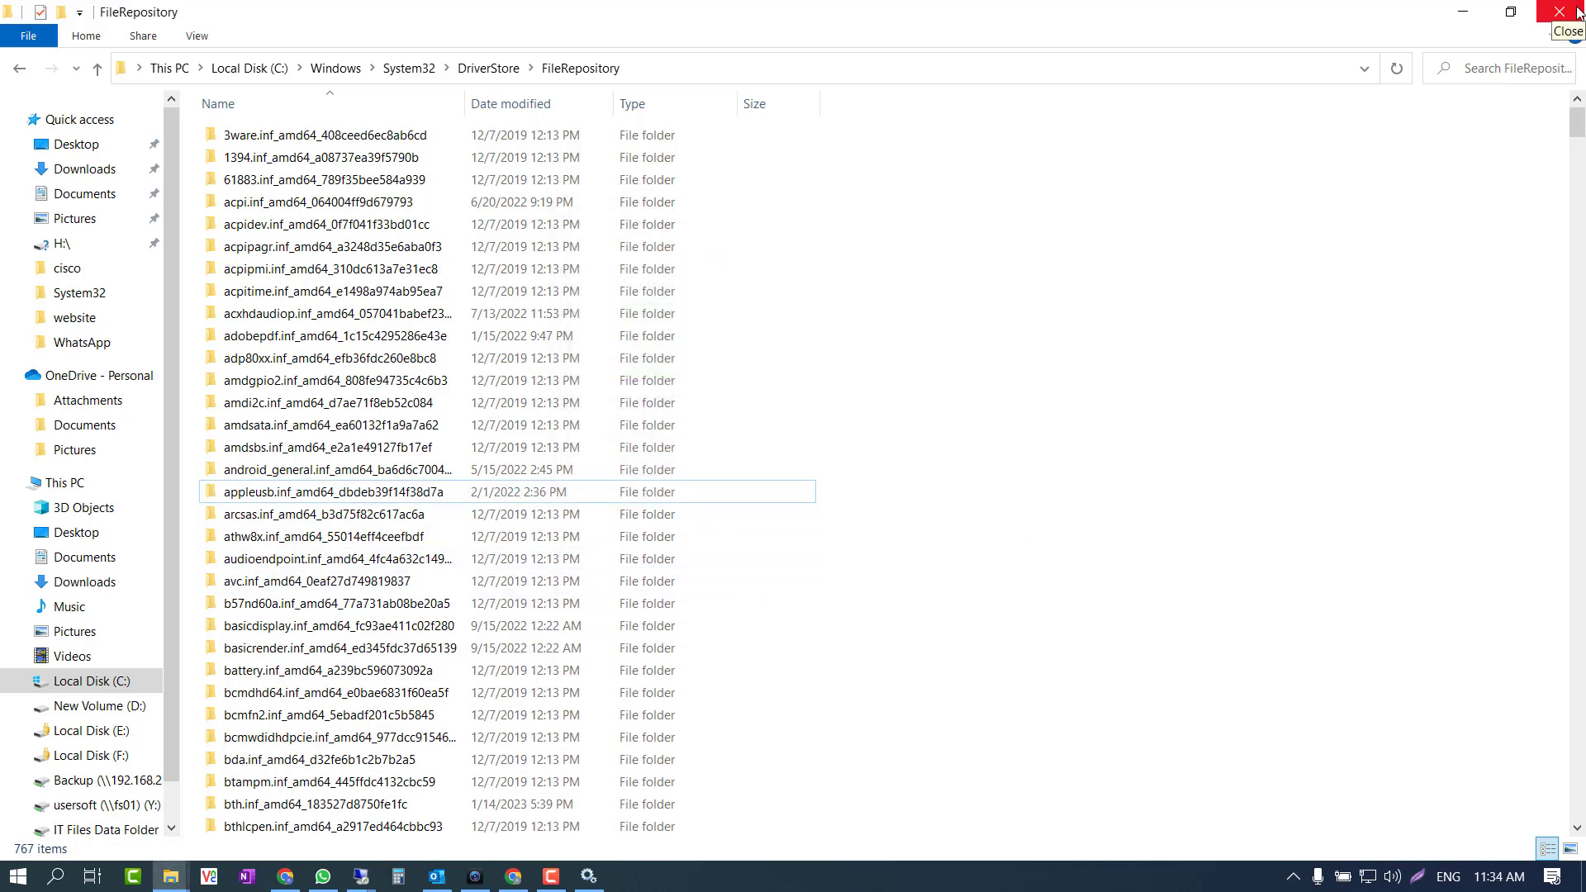
{"action": "left_click", "coordinate": [1560, 12]}
- Search Windows for "any" and launch the AnyDesk.exe app stored on the desktop
{"action": "key", "text": "super"}
{"action": "type", "text": "any"}
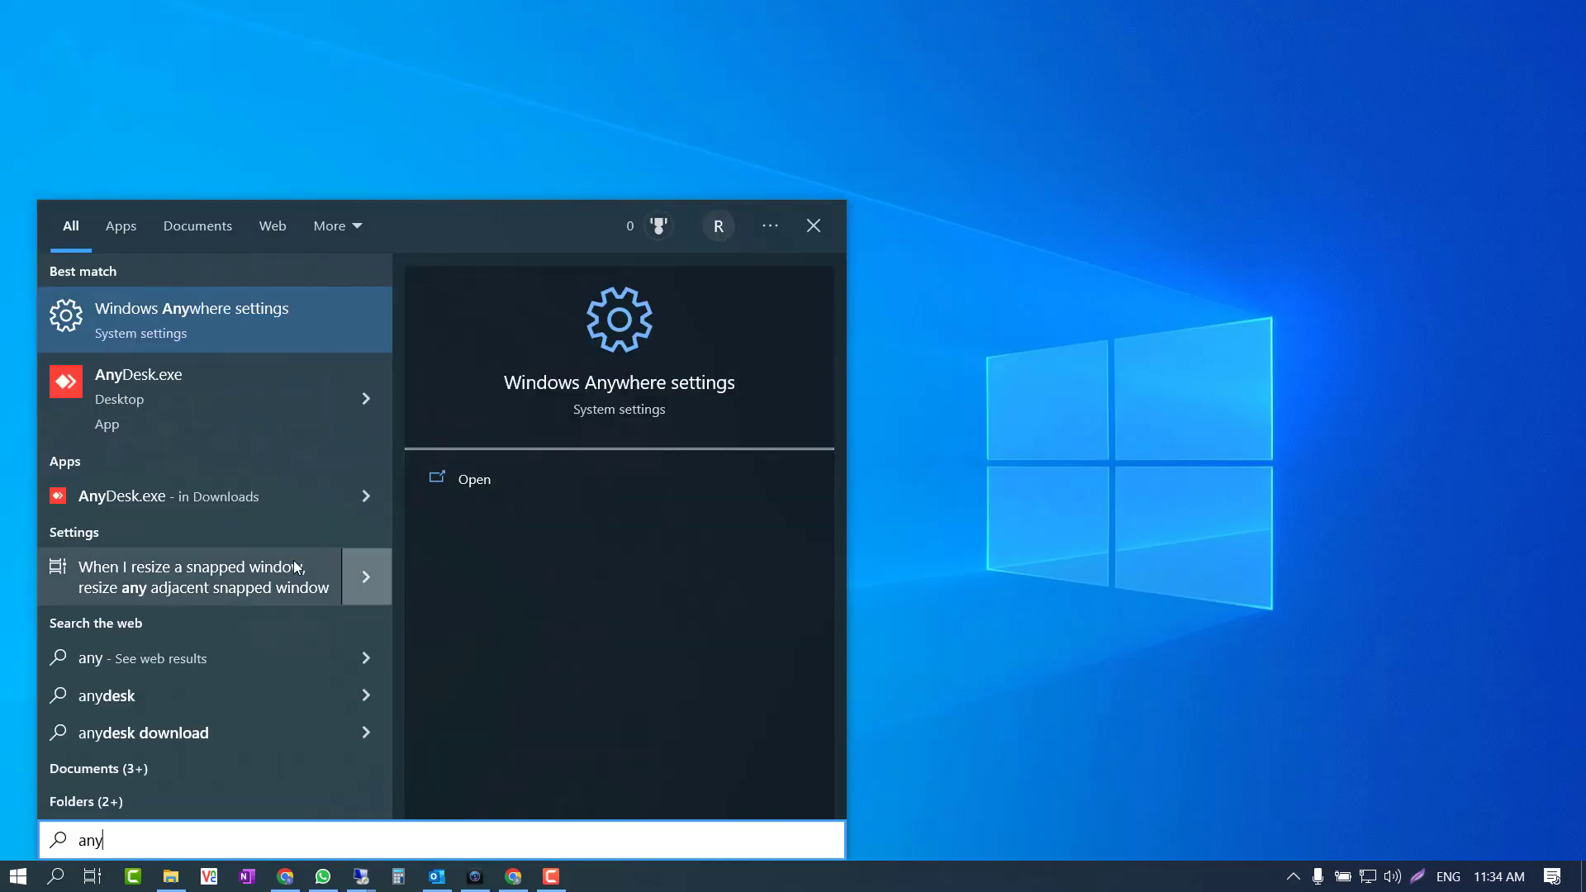
{"action": "left_click", "coordinate": [180, 403]}
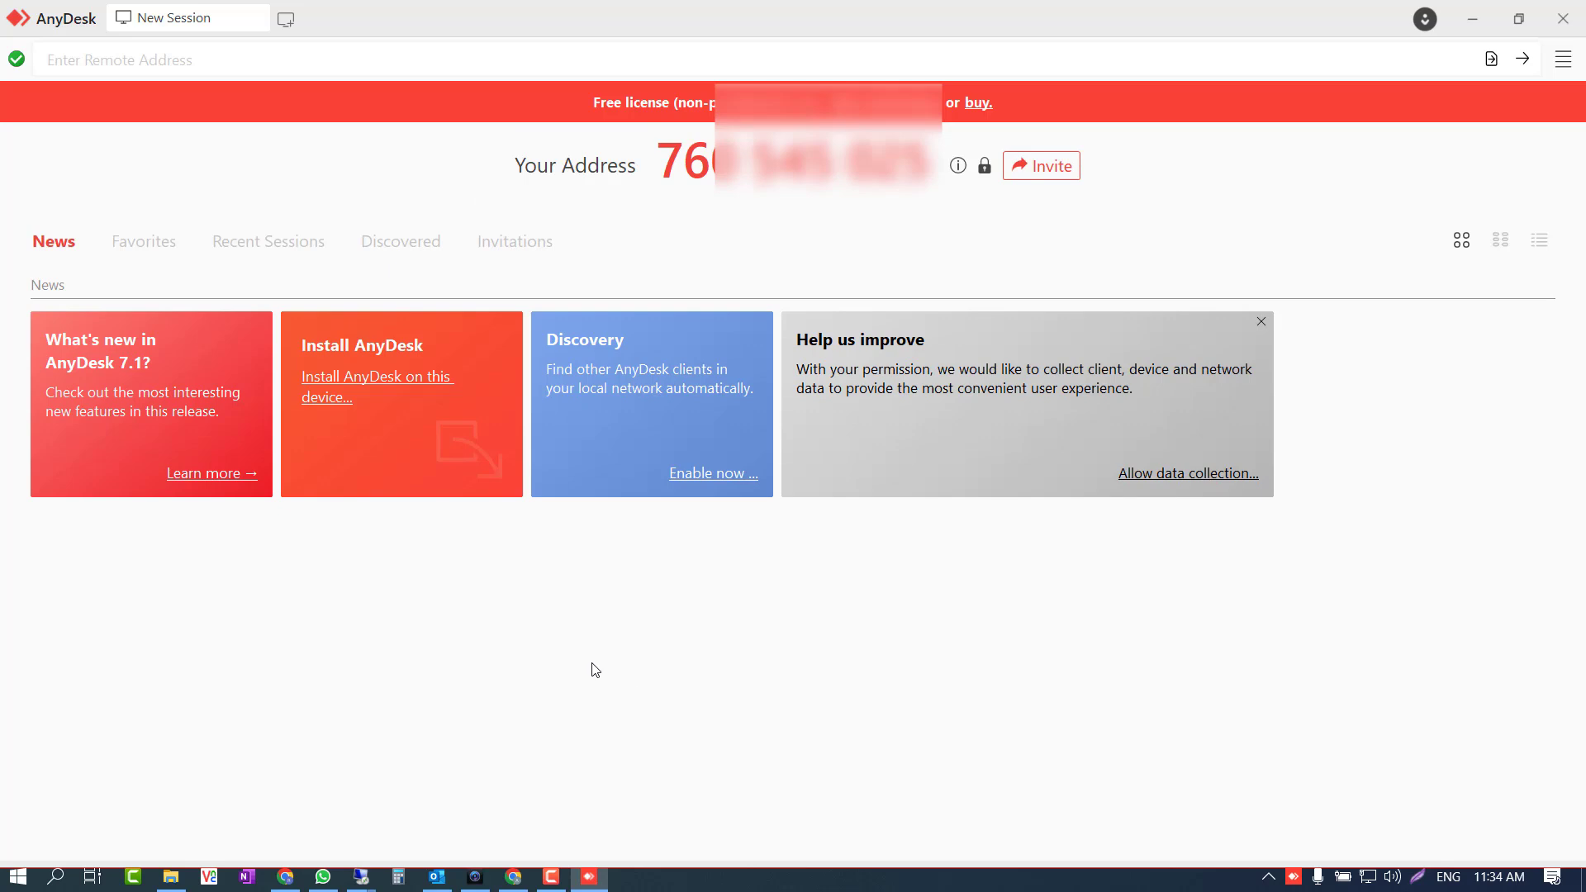
- Request an AnyDesk session by entering the remote computer's address
{"action": "left_click", "coordinate": [649, 55]}
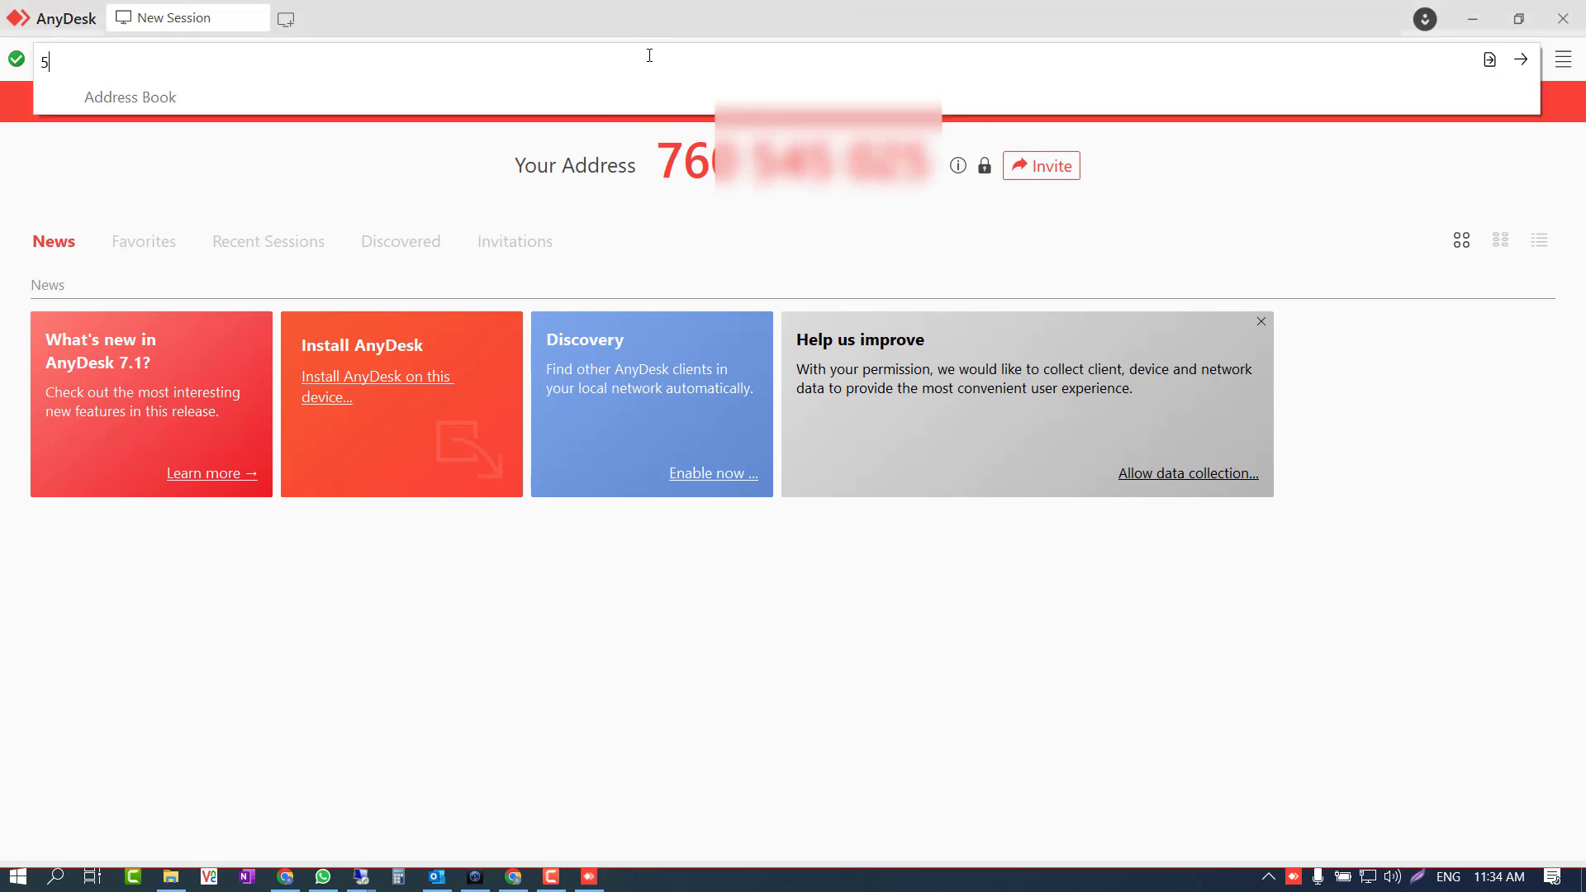
{"action": "type", "text": "2932"}
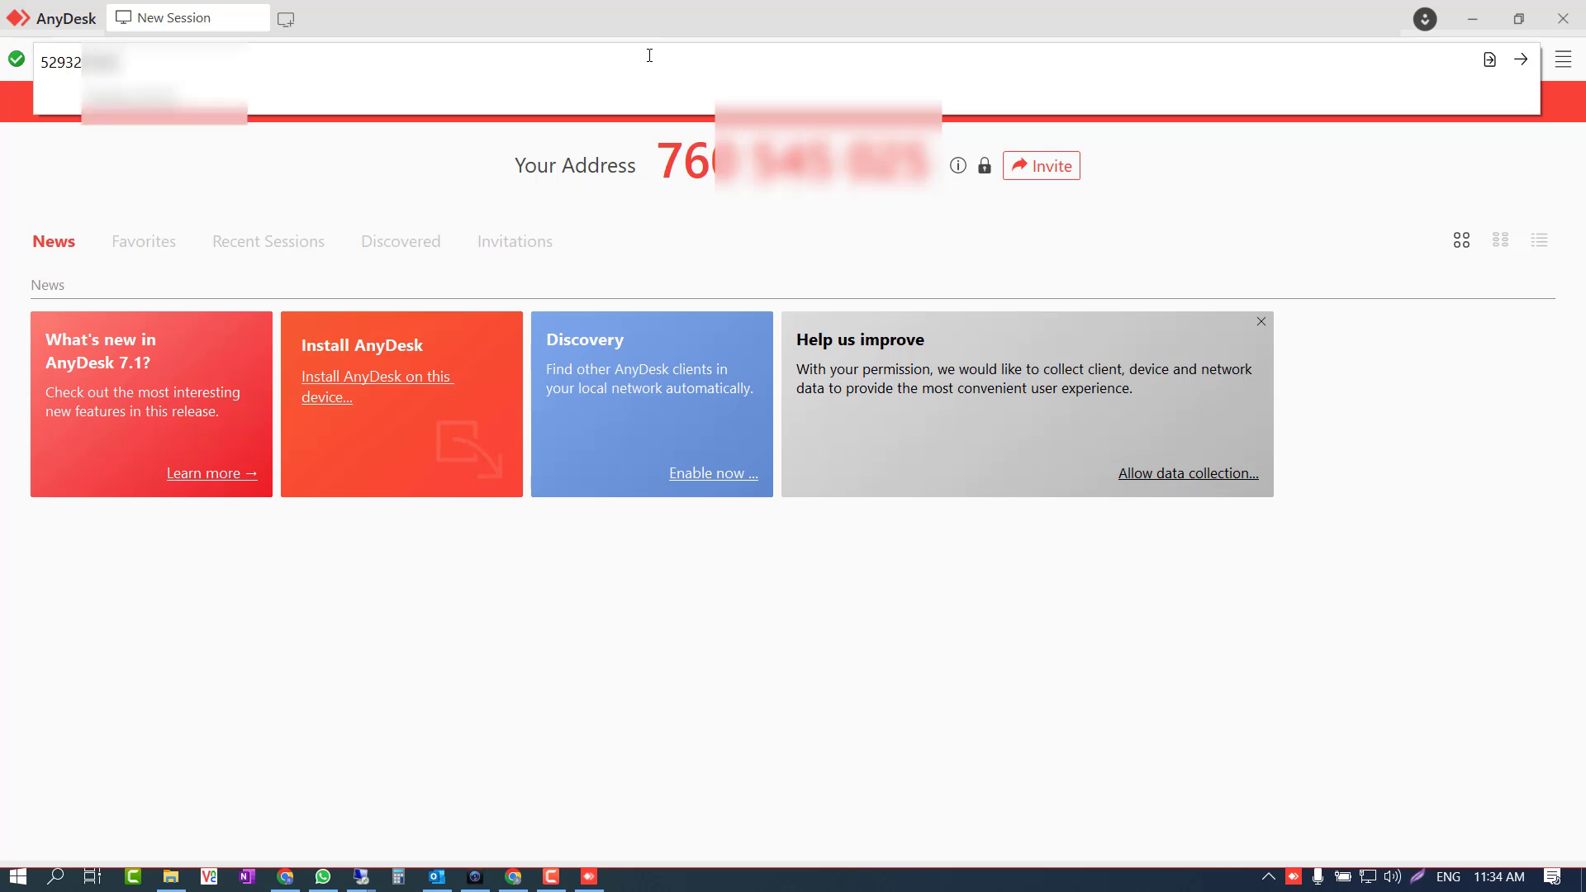
{"action": "key", "text": "Return"}
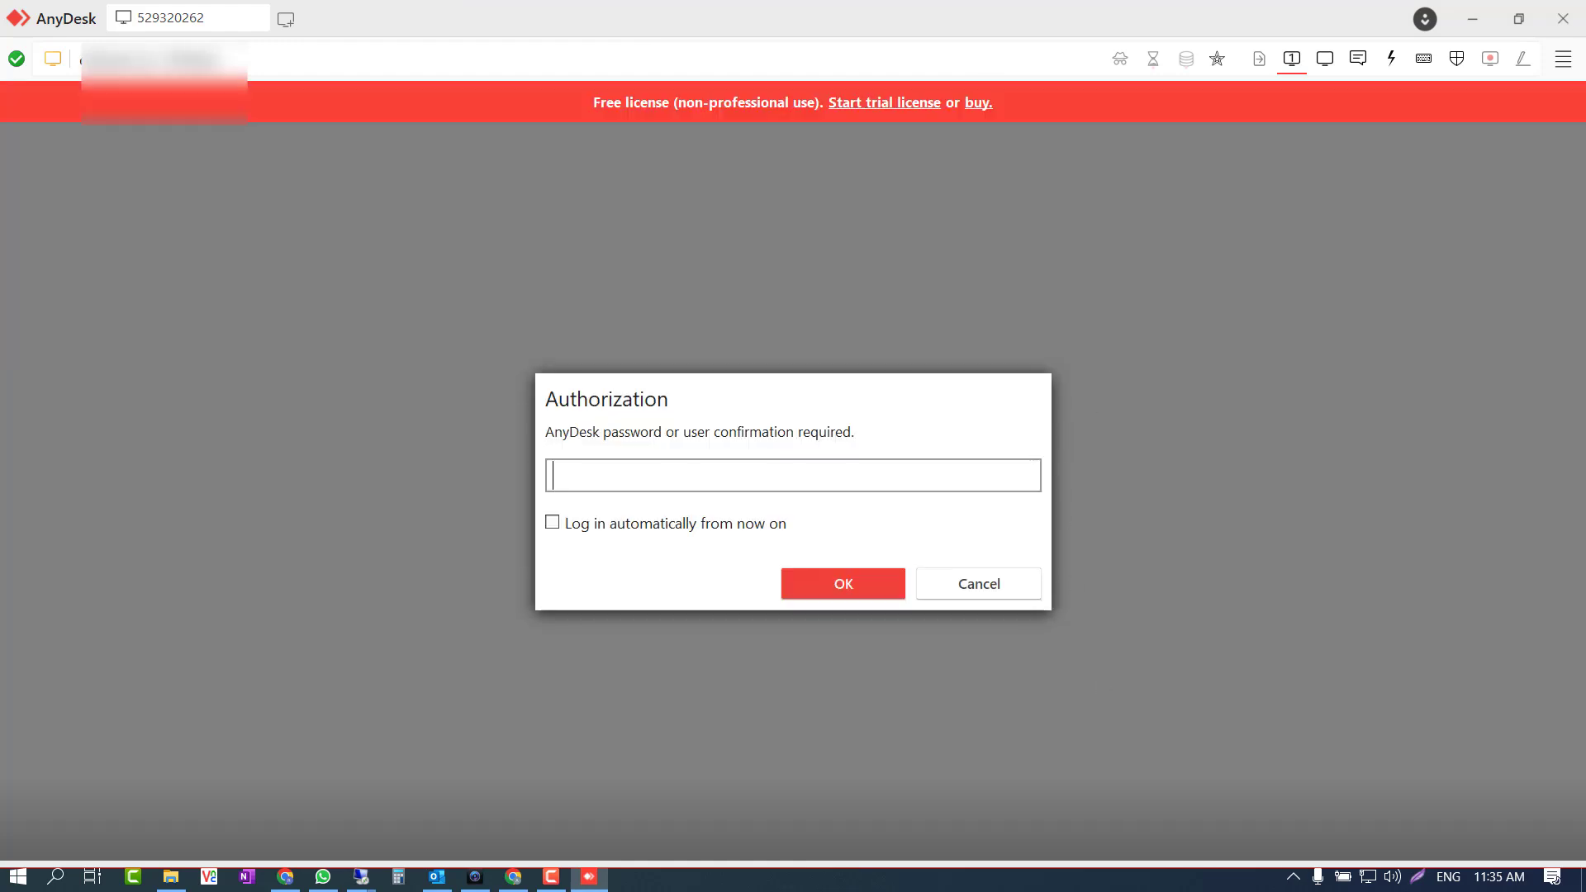
- Authorize the remote session with the AnyDesk password and dismiss the Windows Activation message on the remote desktop
{"action": "type", "text": "•••••••••"}
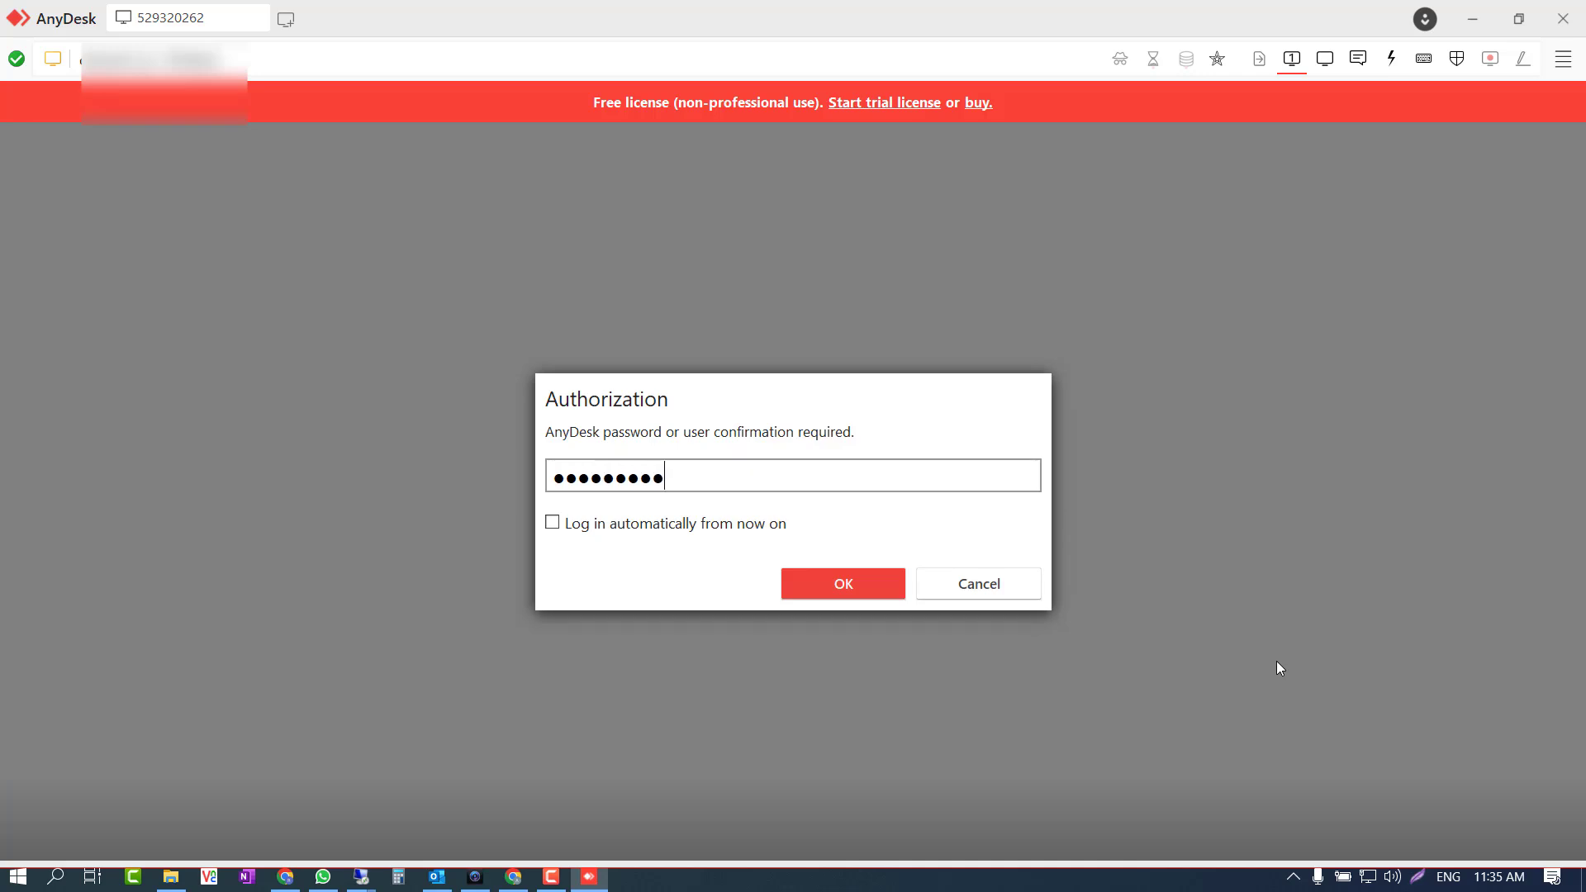
{"action": "key", "text": "Return"}
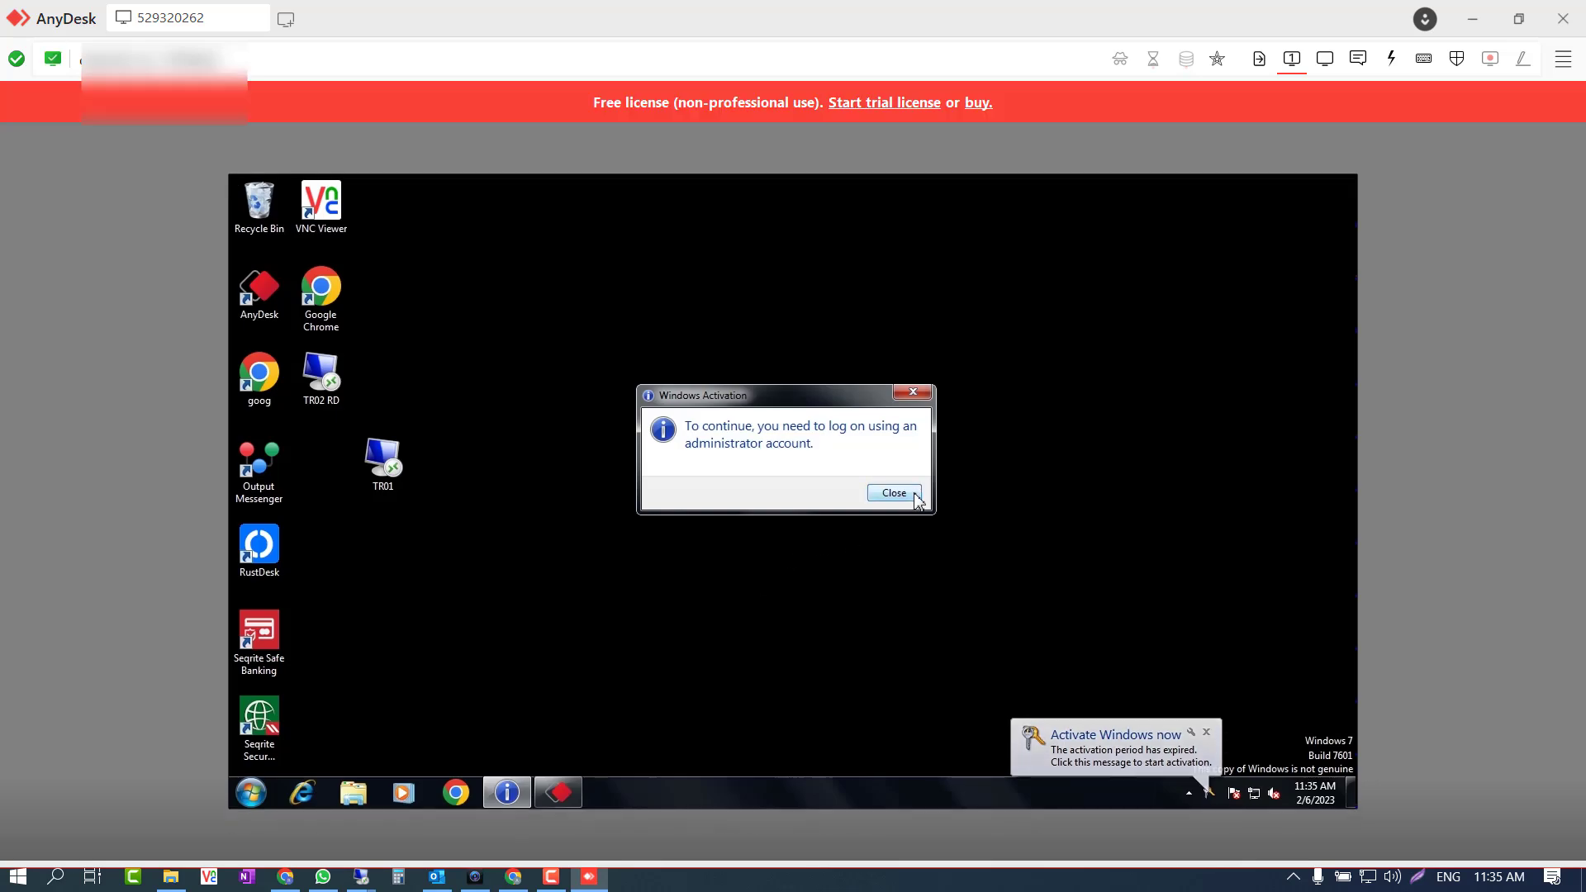
{"action": "left_click", "coordinate": [915, 494]}
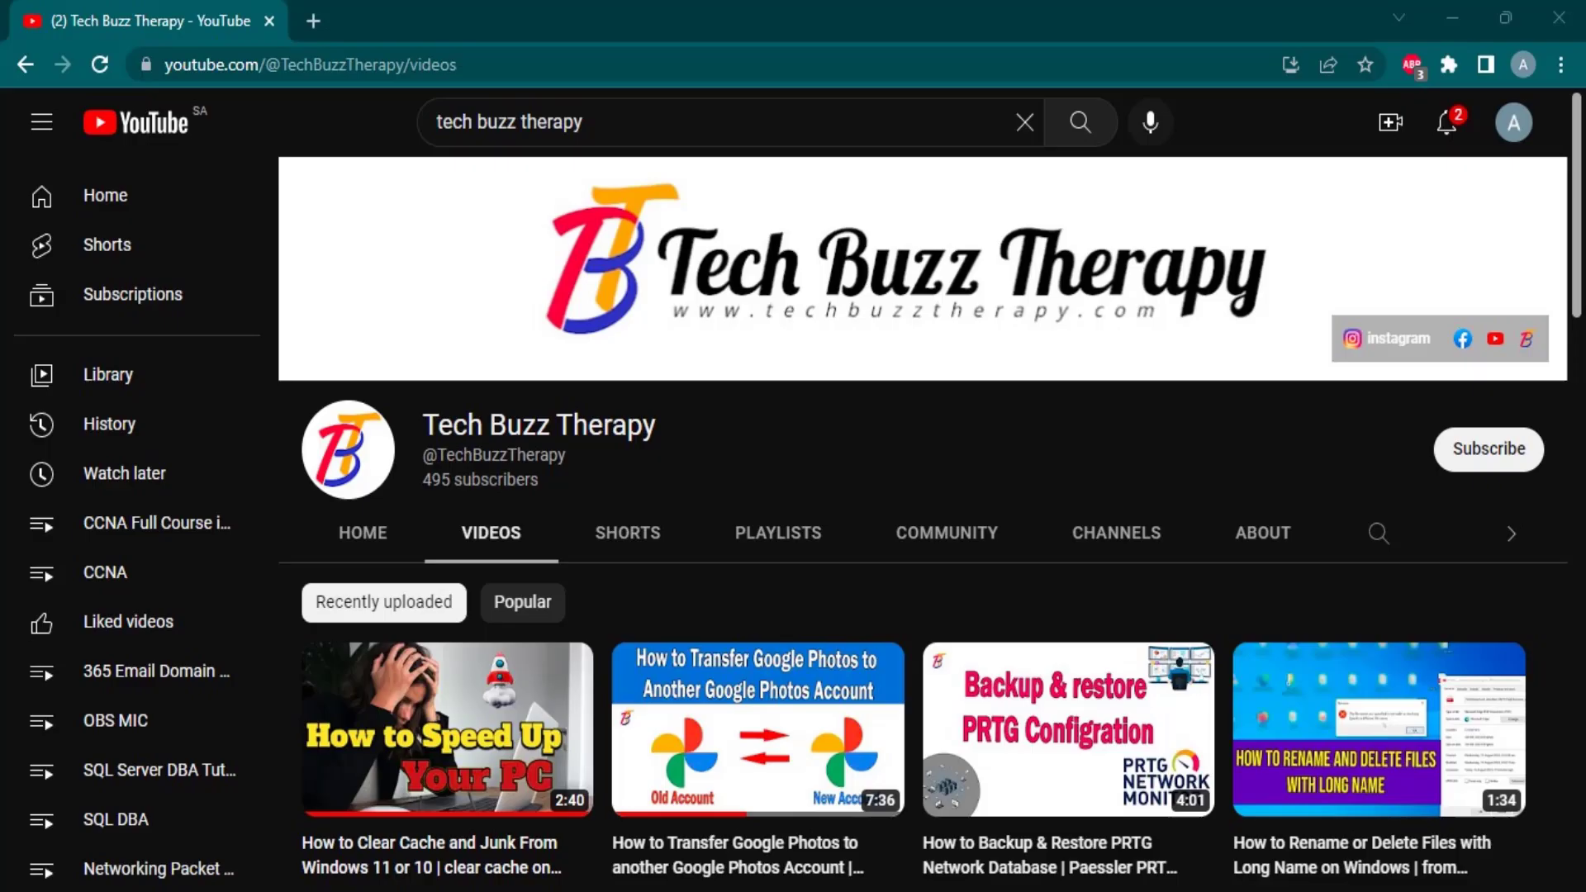